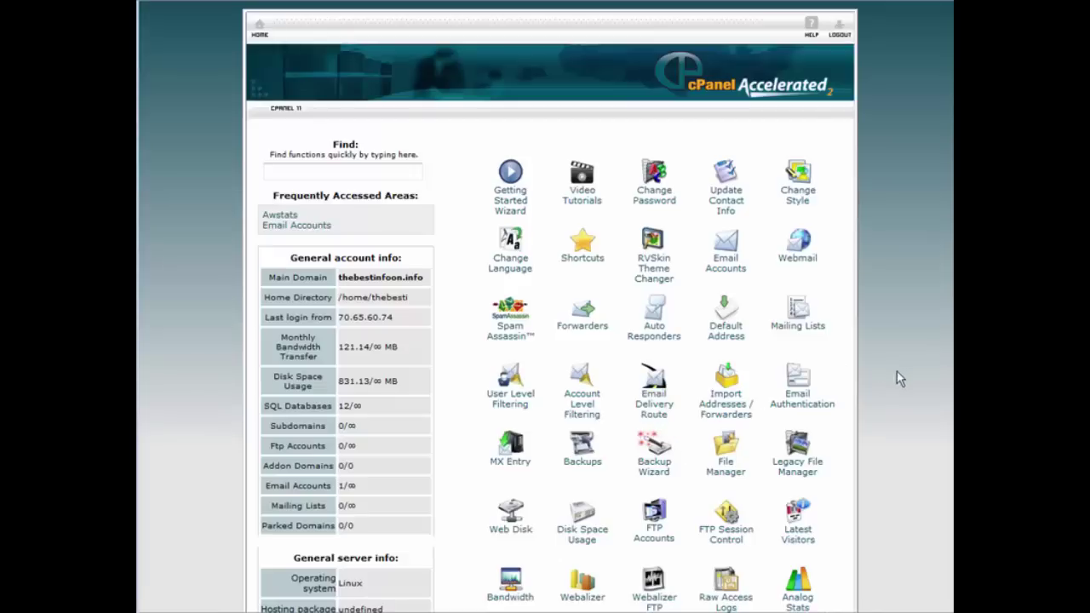
# Scroll down the cPanel home page toward the Fantastico De Luxe icon under Software/Services
pyautogui.scroll(-5, 903, 383)
pyautogui.scroll(-2, 921, 430)
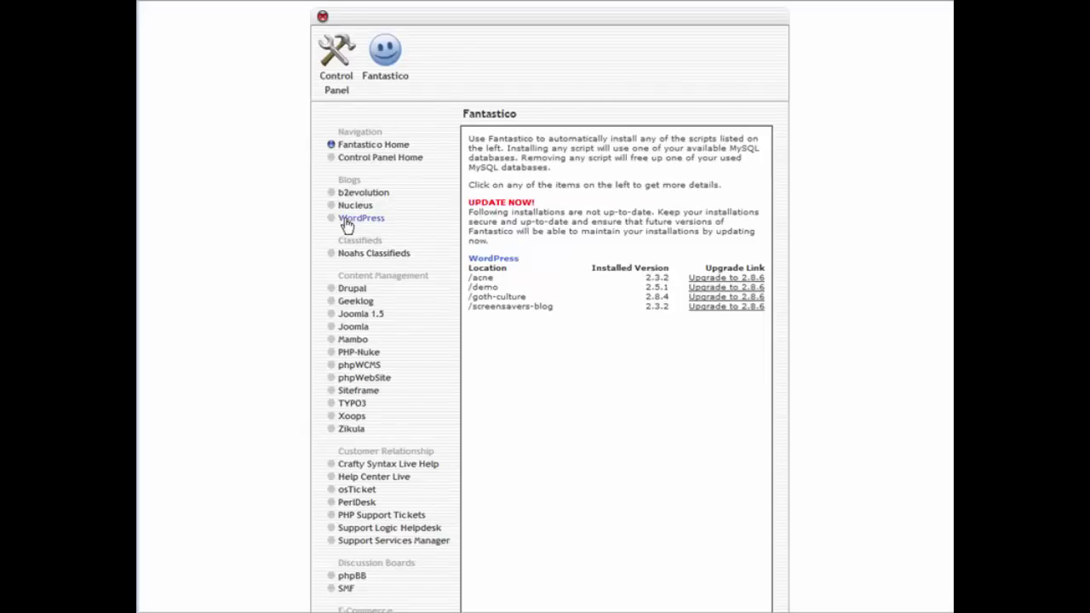
# Start a new Fantastico WordPress installation into the 'working' directory
pyautogui.click(361, 218)
pyautogui.click(501, 243)
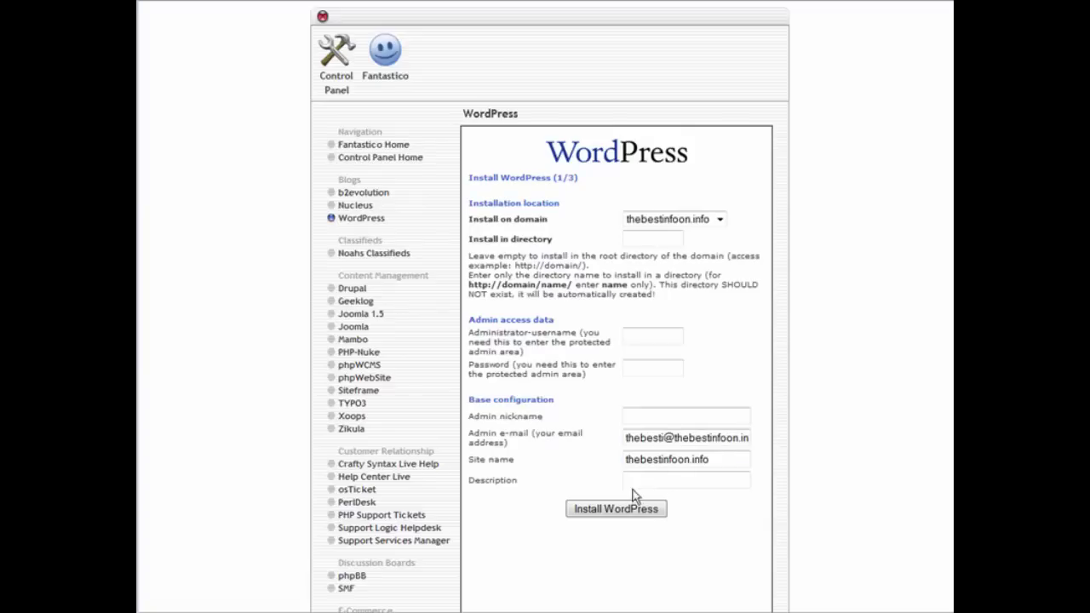
pyautogui.click(629, 235)
pyautogui.write('working')
# Enter the admin username and password, then complete the WordPress installation
pyautogui.click(640, 334)
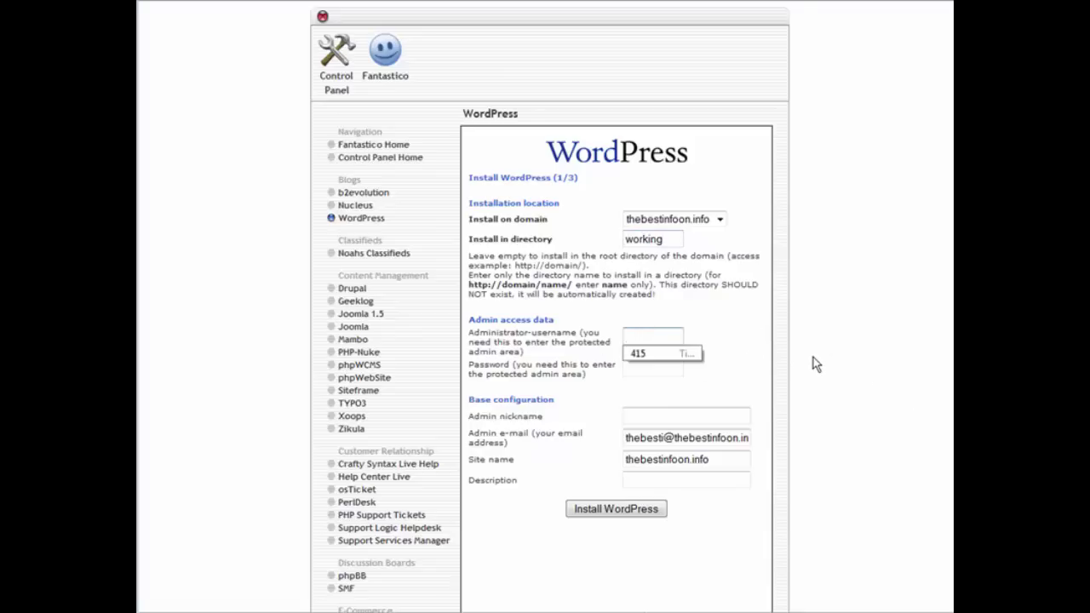
pyautogui.write('adm')
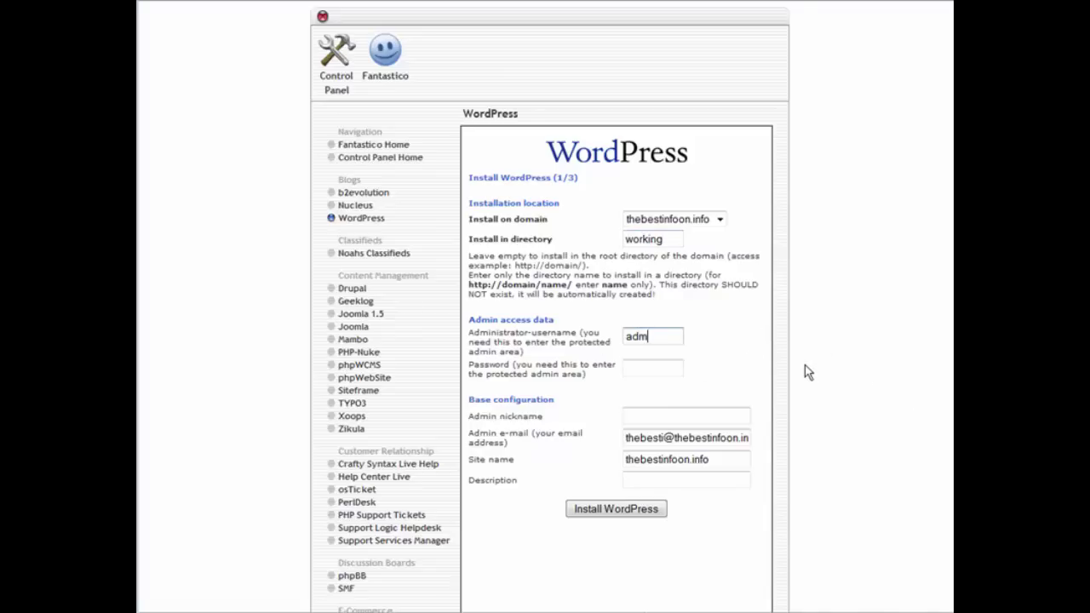
pyautogui.write('in')
pyautogui.press('Tab')
pyautogui.write('pass')
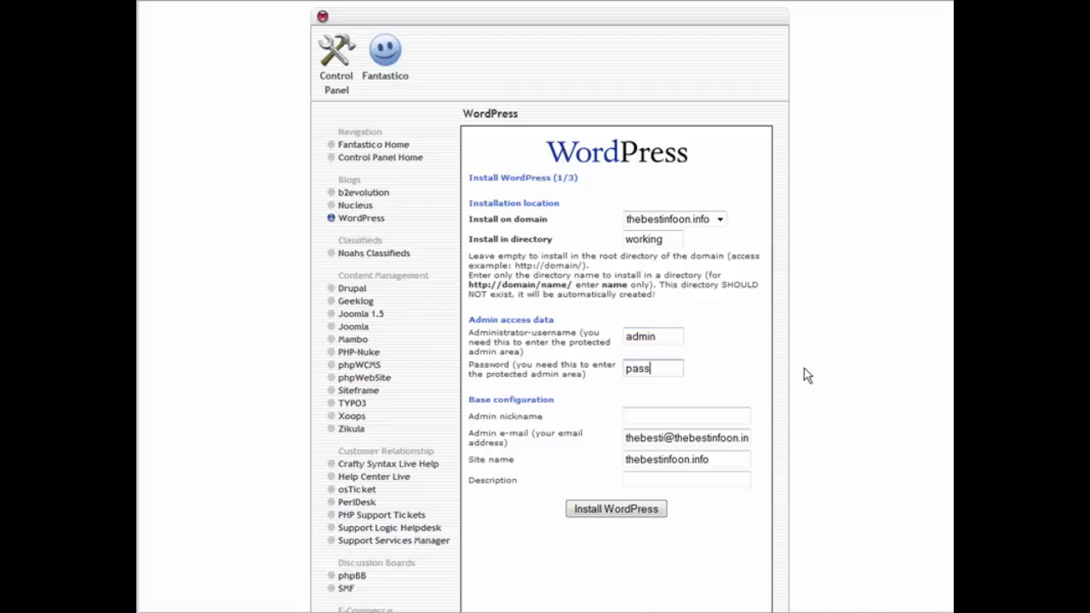
pyautogui.write('word')
pyautogui.scroll(-3, 684, 439)
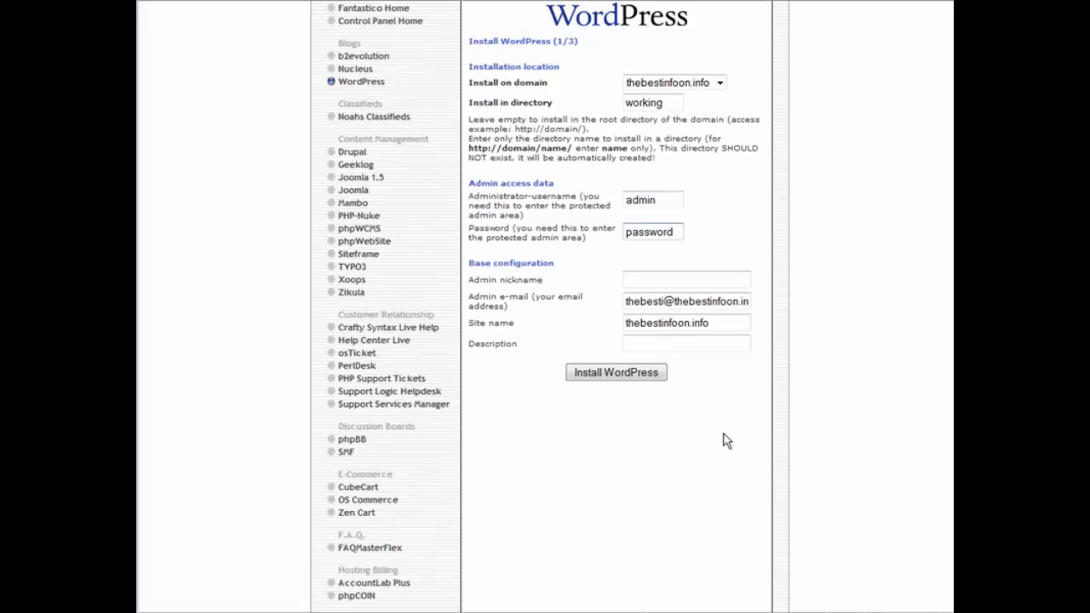
pyautogui.click(612, 376)
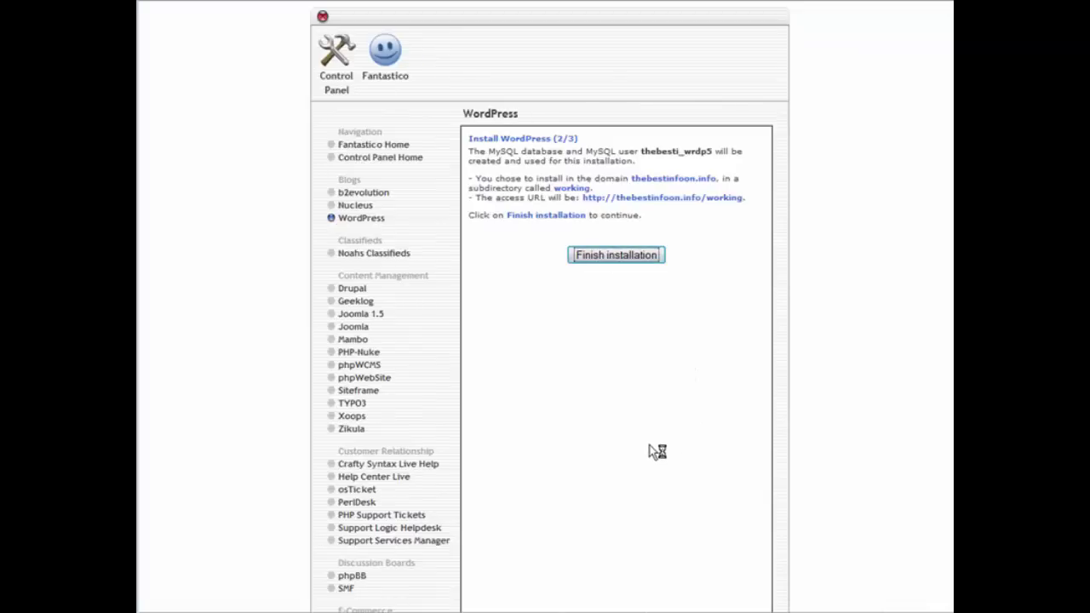
pyautogui.press('Return')
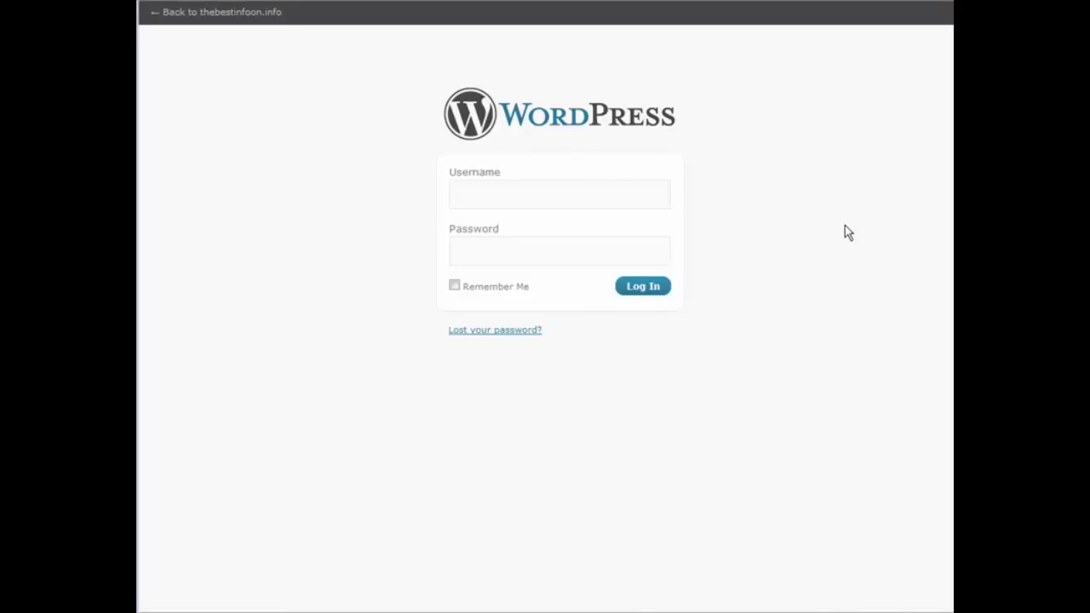
# Log in to the new WordPress admin with the admin username and password
pyautogui.write('admin')
pyautogui.press('Tab')
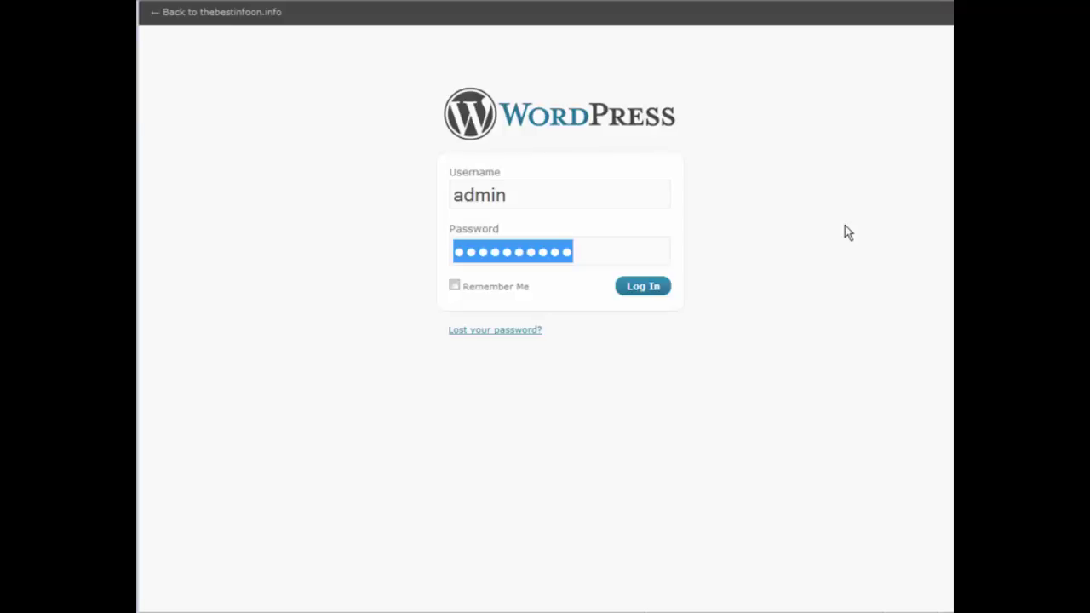
pyautogui.write('•••••••')
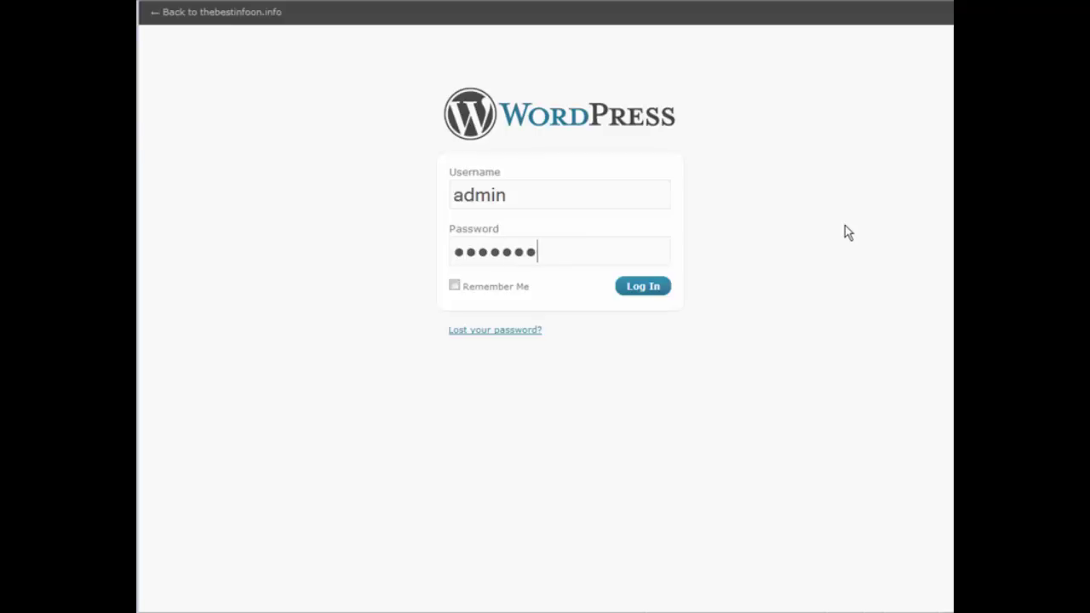
pyautogui.write('•')
pyautogui.press('Return')
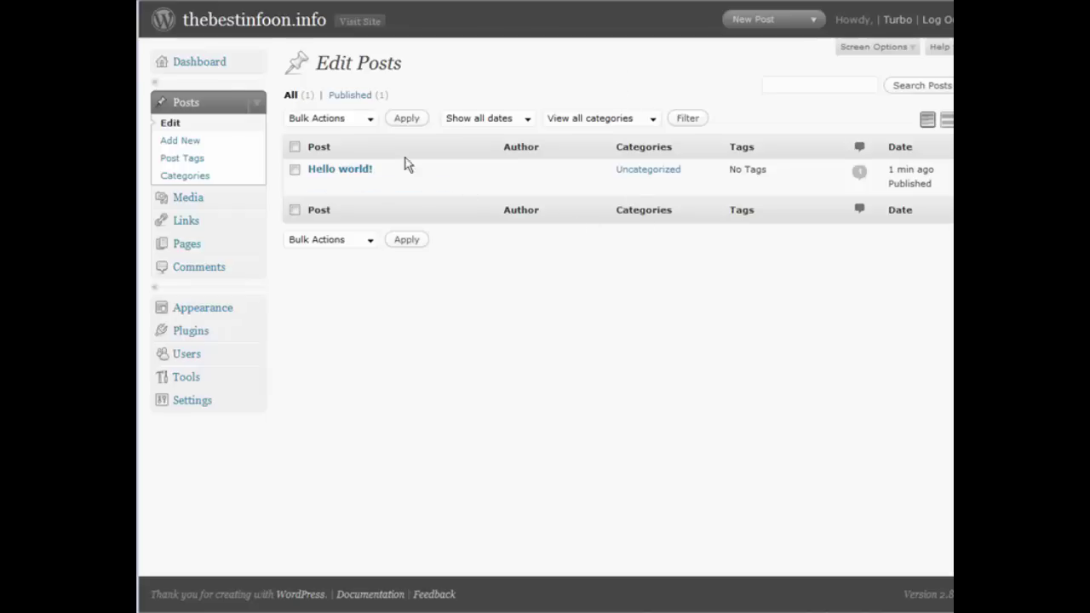
# Publish a new post titled 'Release Schedule' with the January schedule lines in its body
pyautogui.click(175, 143)
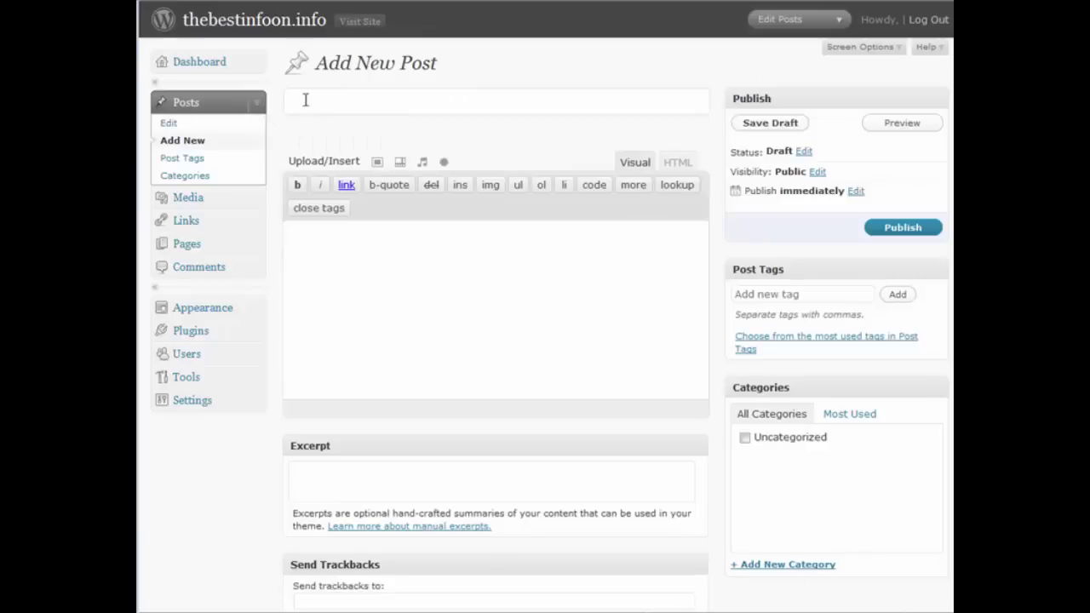
pyautogui.click(322, 102)
pyautogui.write('Release Sc')
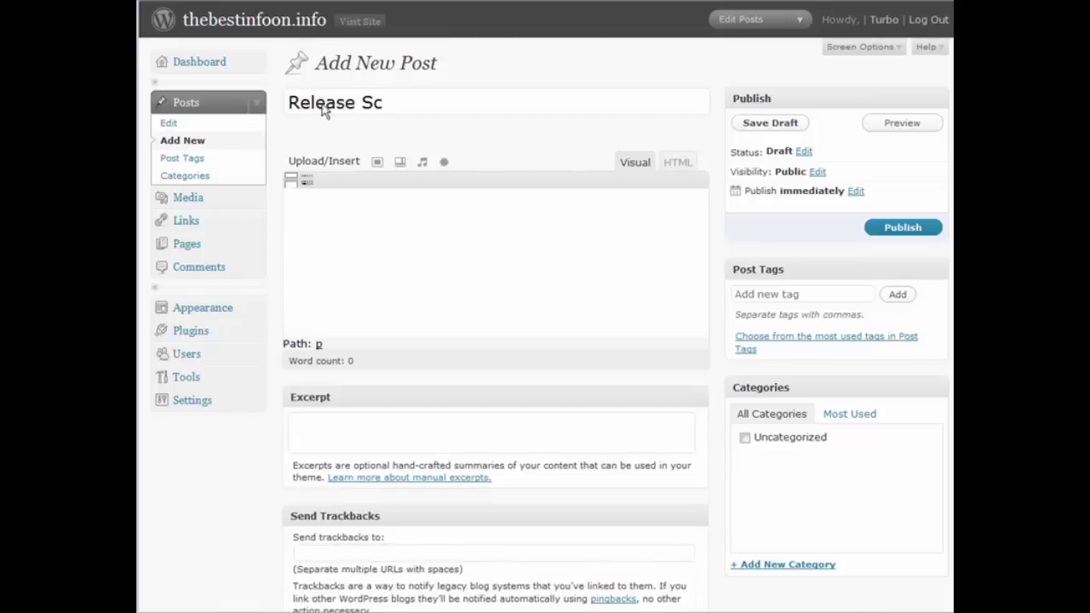
pyautogui.write('hedu')
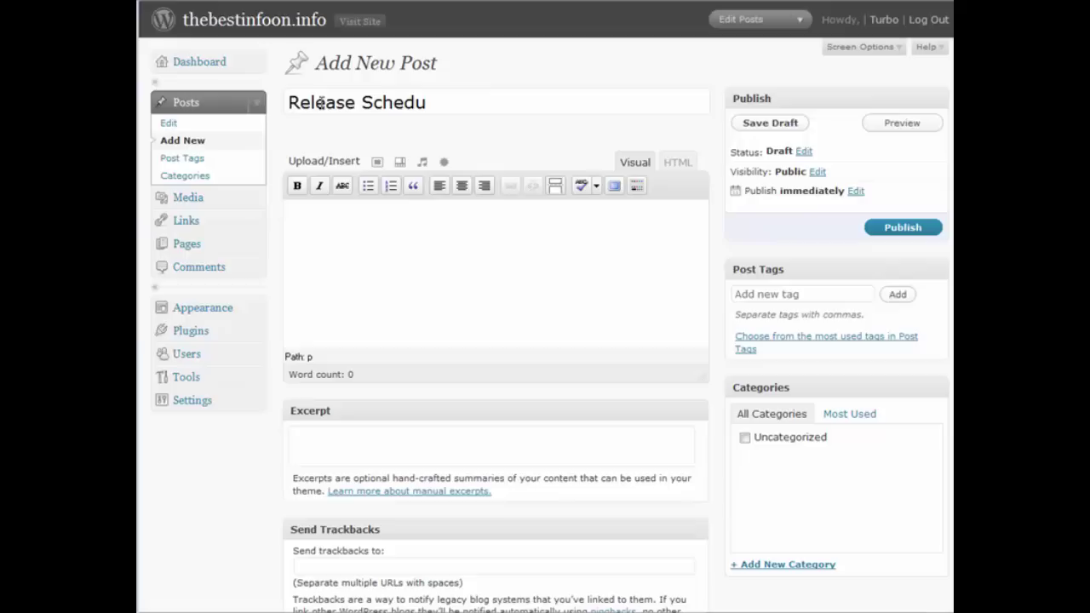
pyautogui.write('le')
pyautogui.click(312, 241)
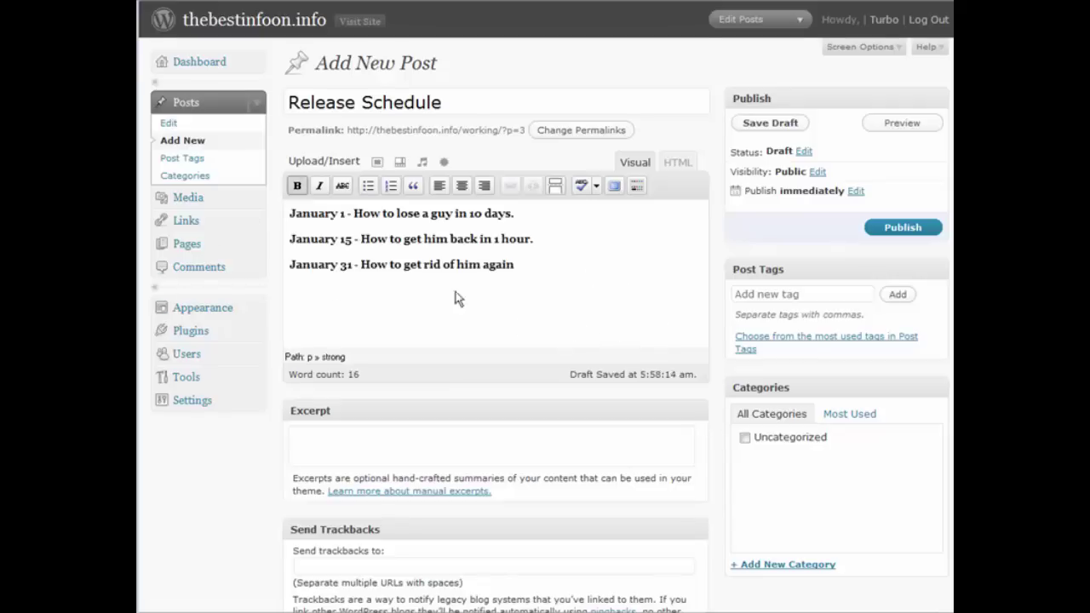
pyautogui.click(916, 226)
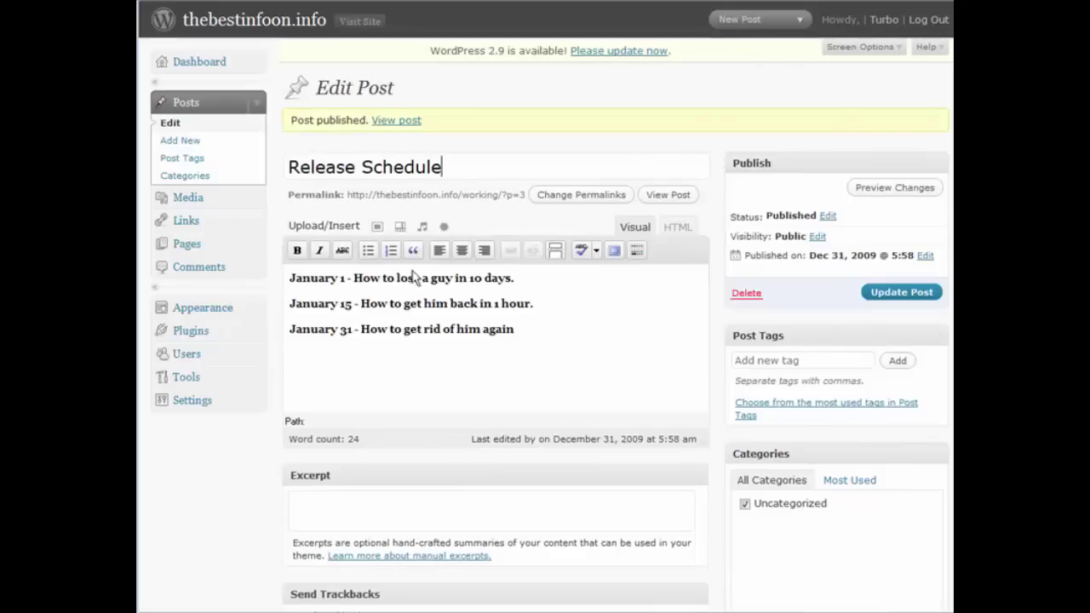
# Open the WordPress blog's General Settings page
pyautogui.click(192, 402)
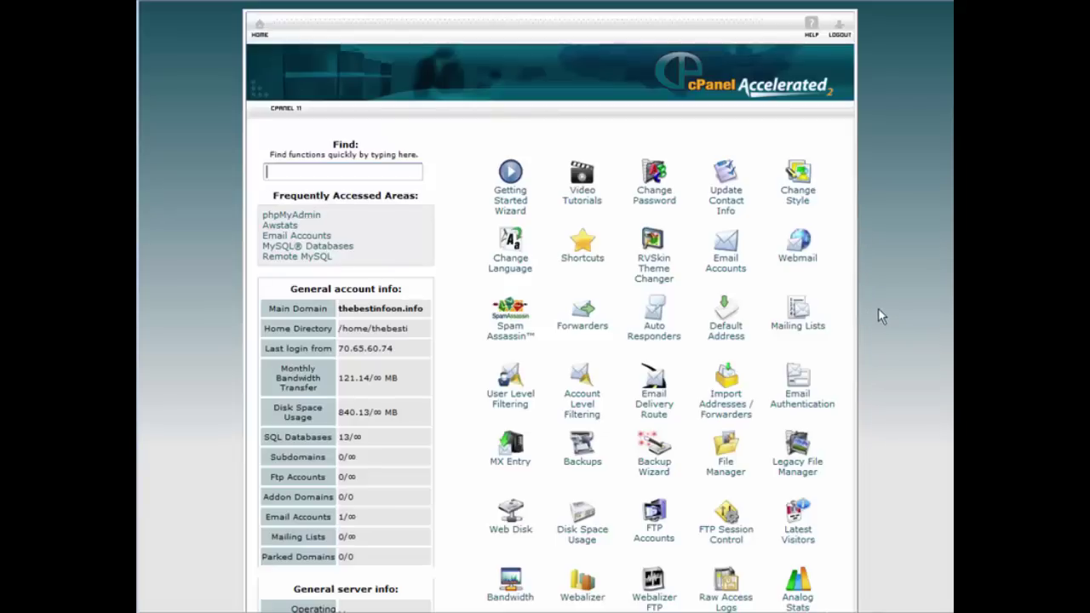
# Open wp-config.php from the public_html/working folder in File Manager's code editor
pyautogui.click(728, 442)
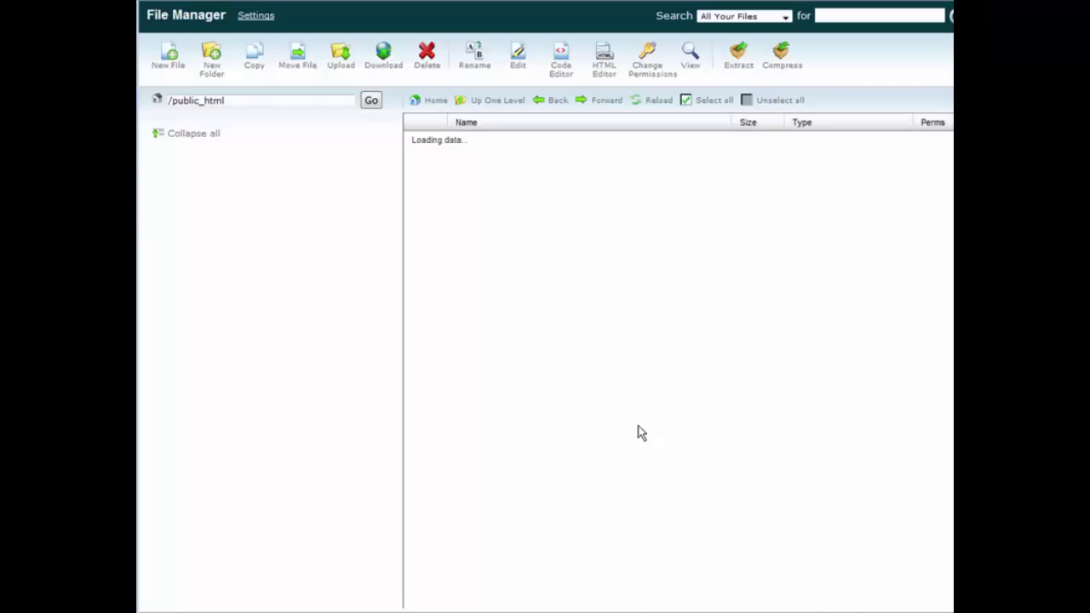
pyautogui.scroll(-3, 580, 409)
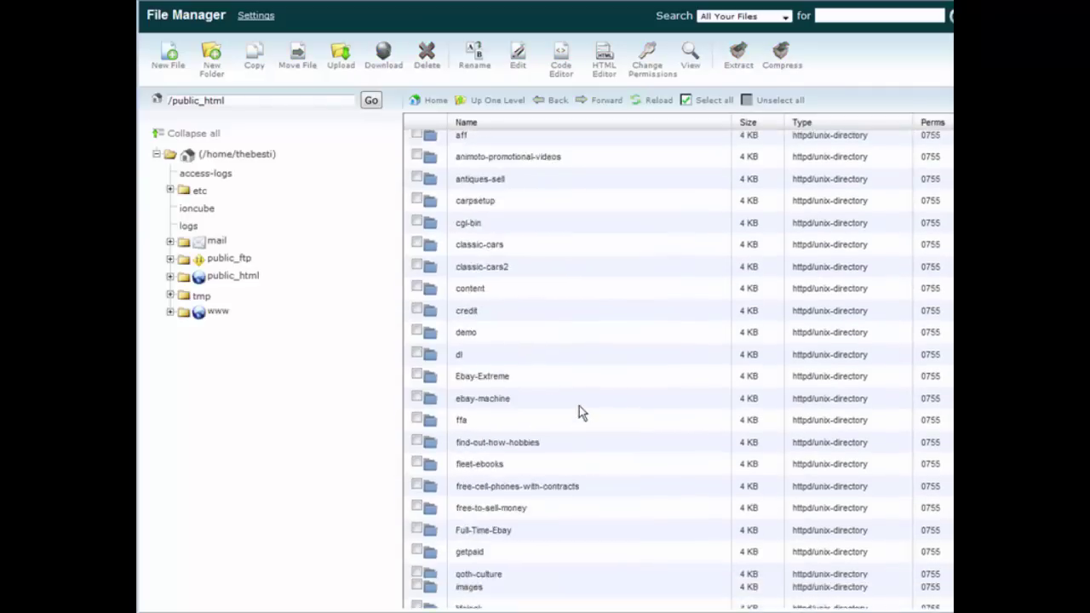
pyautogui.scroll(-15, 578, 406)
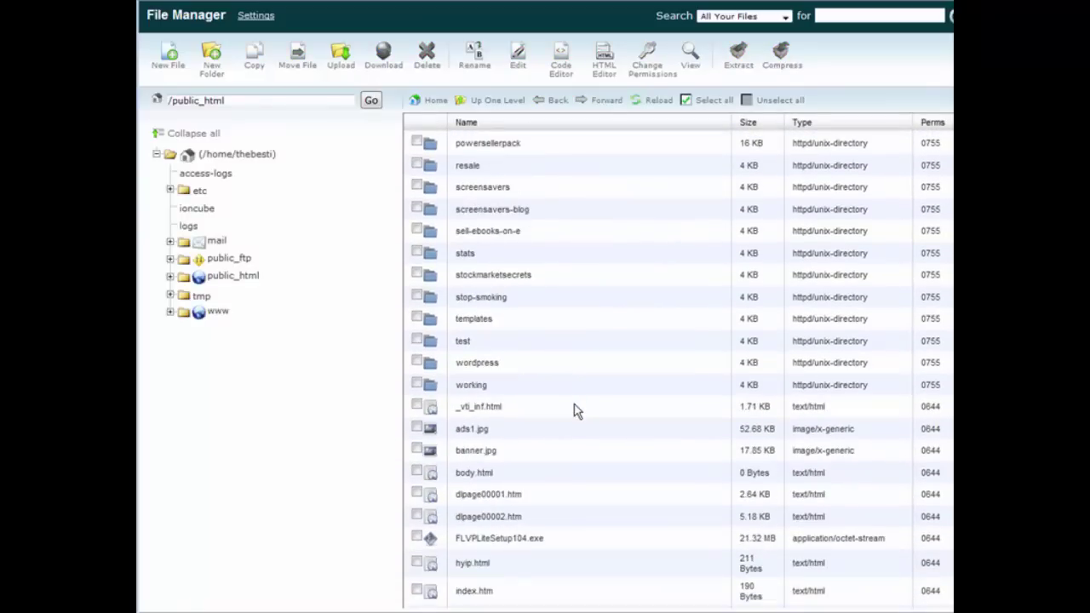
pyautogui.scroll(-1, 577, 411)
pyautogui.doubleClick(464, 323)
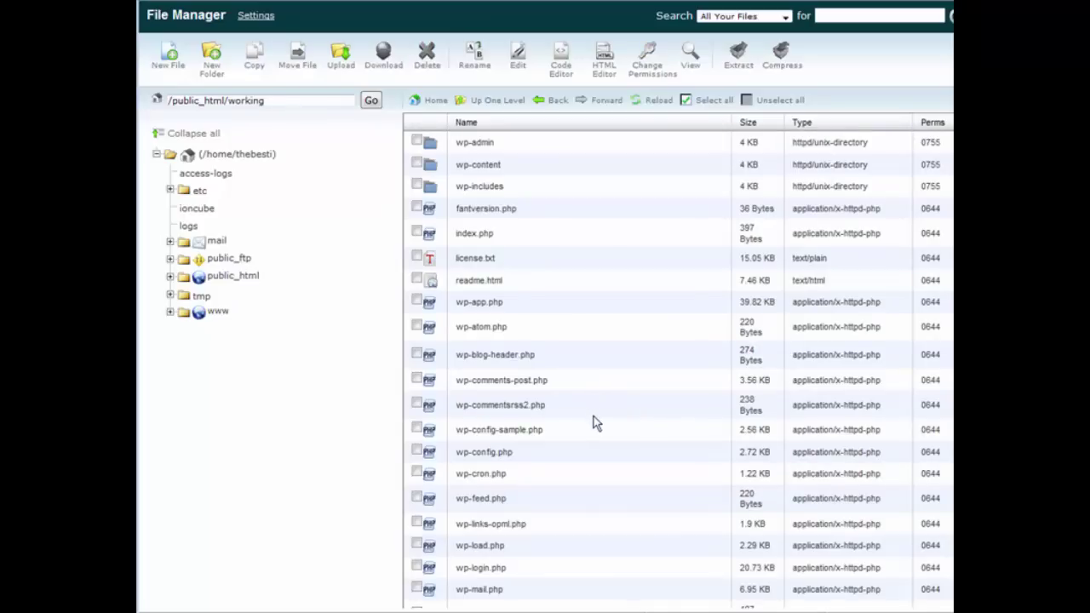
pyautogui.click(512, 455)
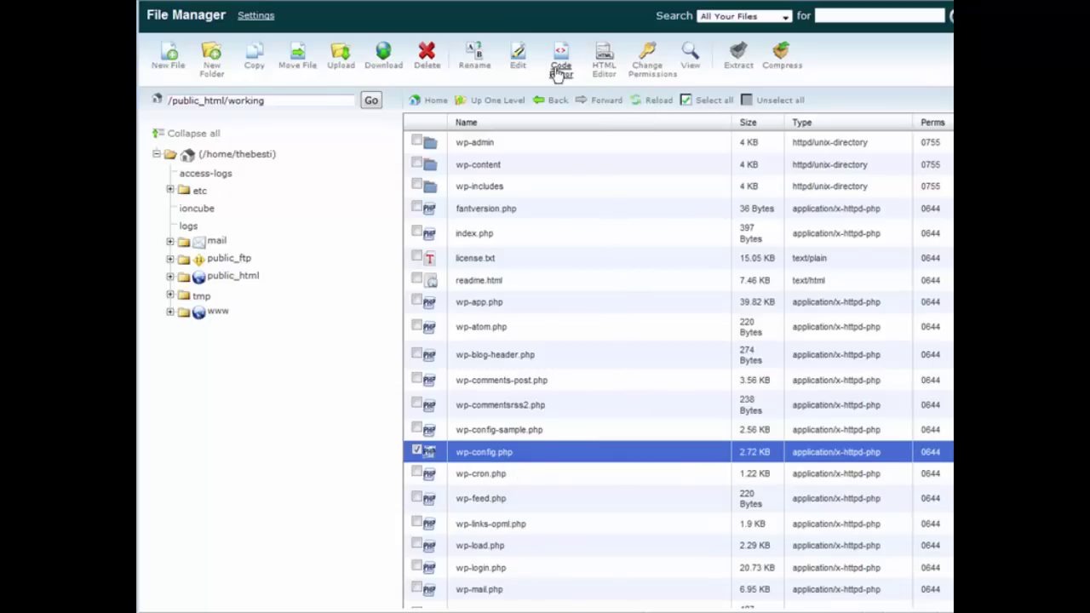
pyautogui.click(518, 57)
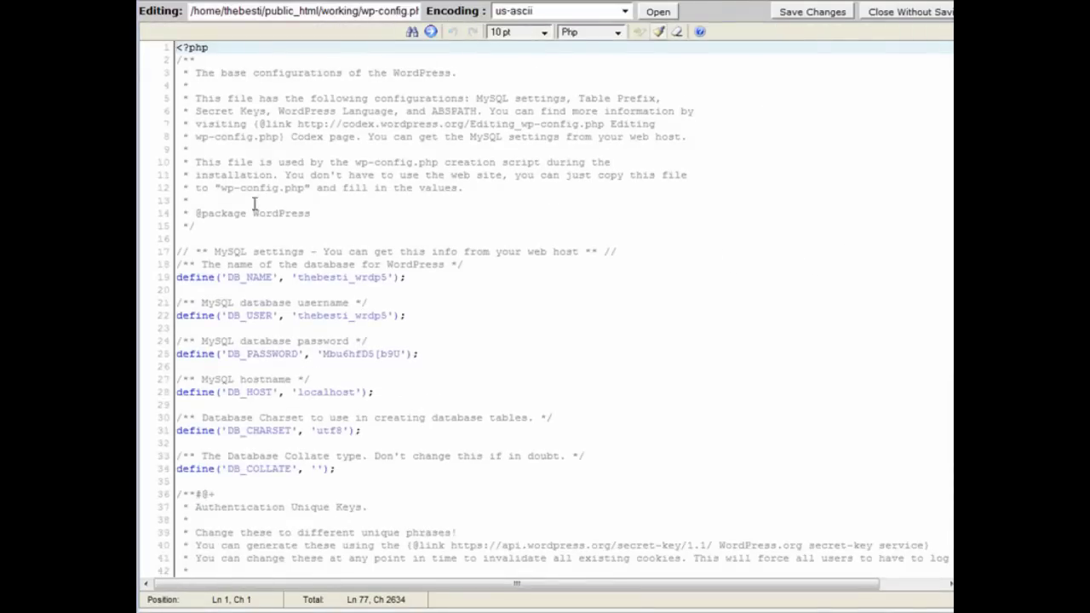
# Copy the DB_NAME value from wp-config.php into Notepad under a name label
pyautogui.scroll(-2, 310, 221)
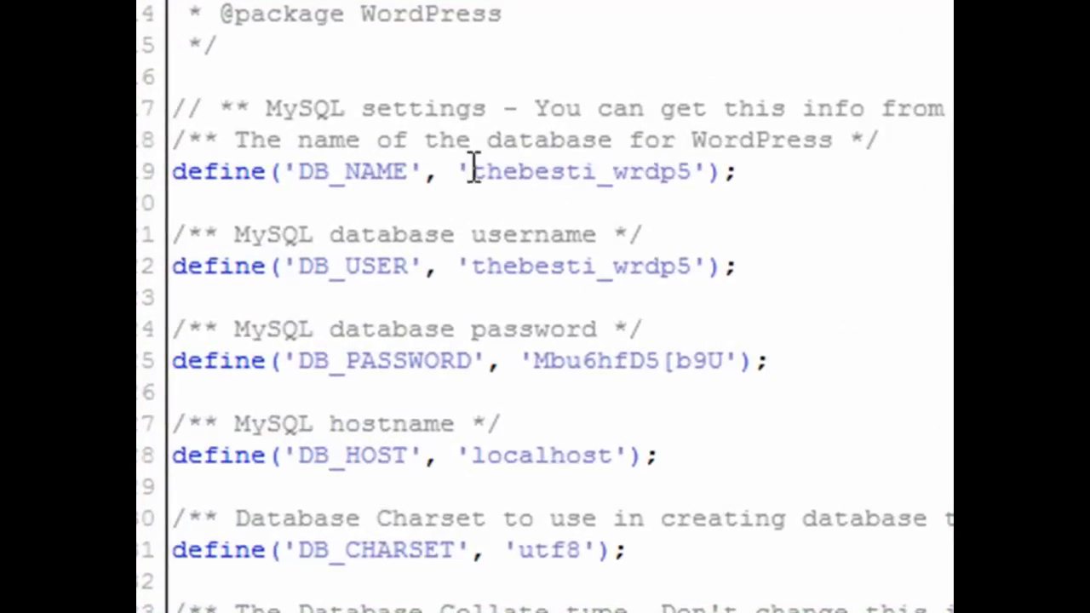
pyautogui.click(472, 171)
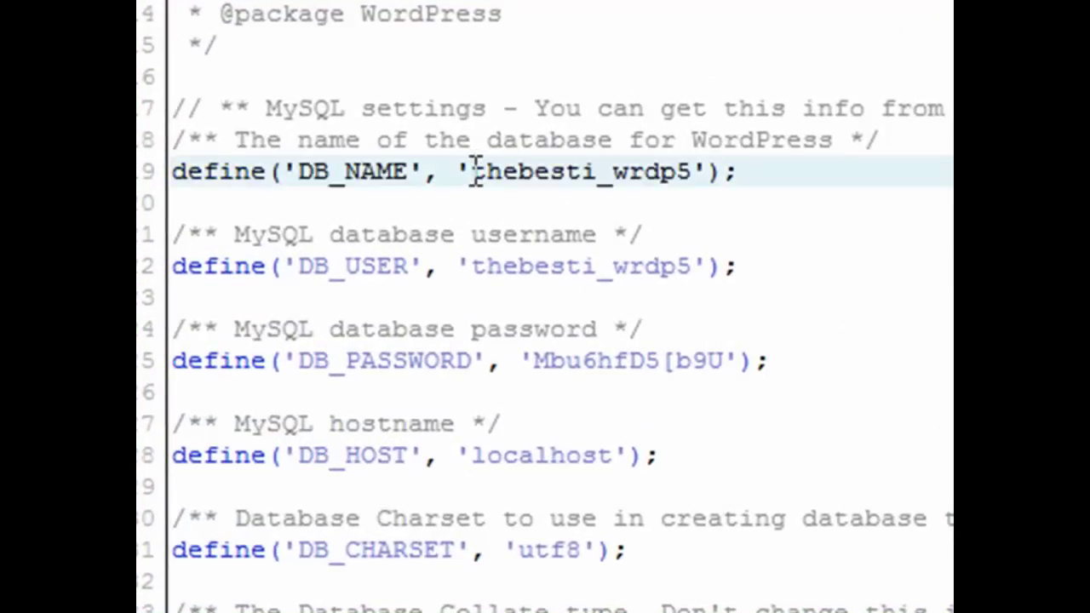
pyautogui.moveTo(475, 171); pyautogui.dragTo(690, 182)
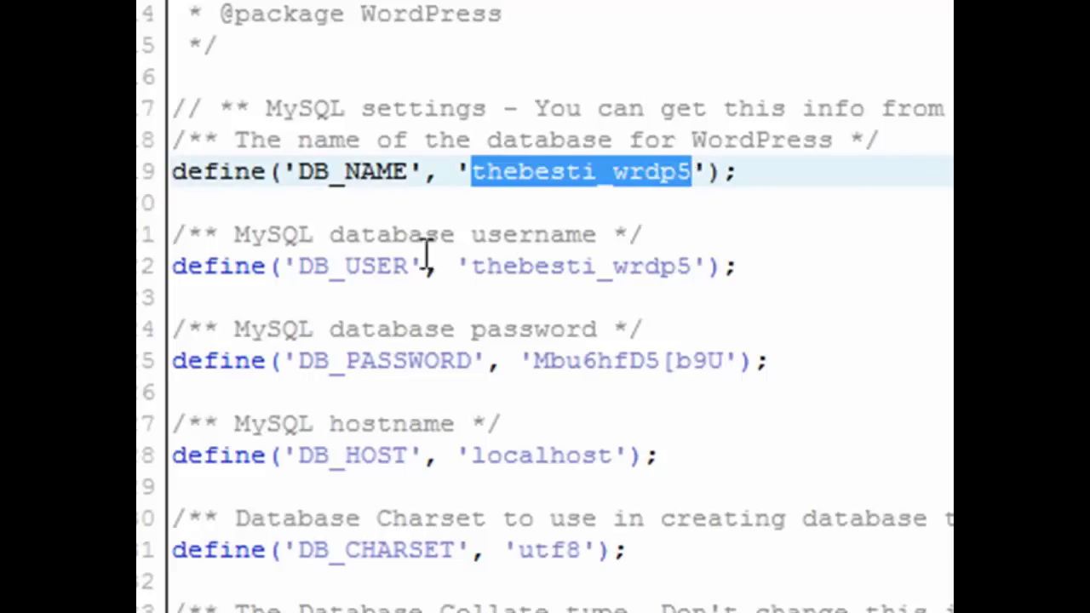
pyautogui.rightClick(599, 173)
pyautogui.click(706, 299)
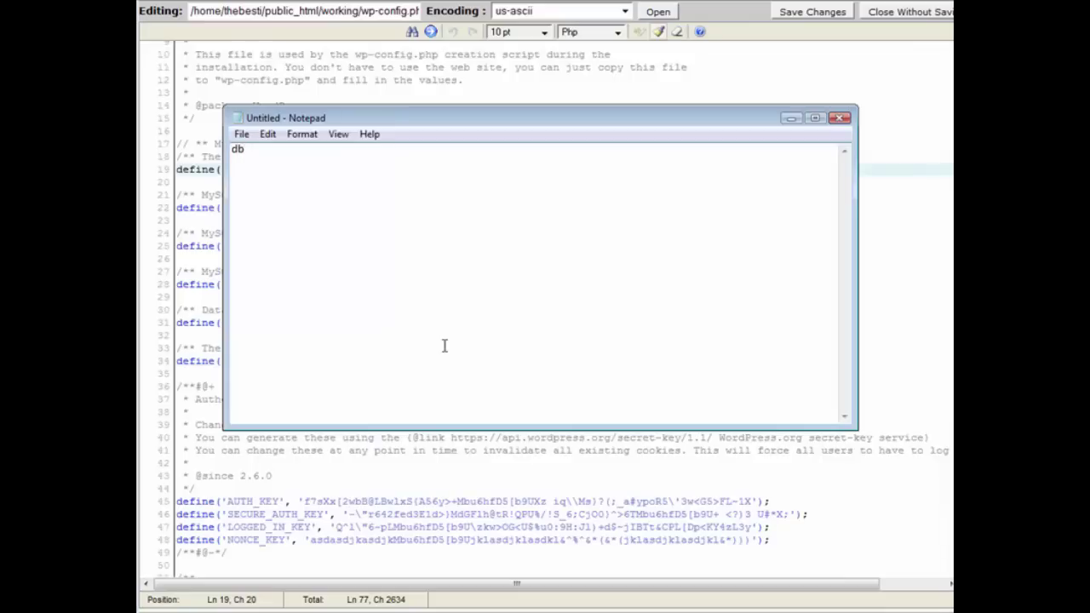
pyautogui.write('name')
pyautogui.press('Return')
pyautogui.hotkey('ctrl', 'v')
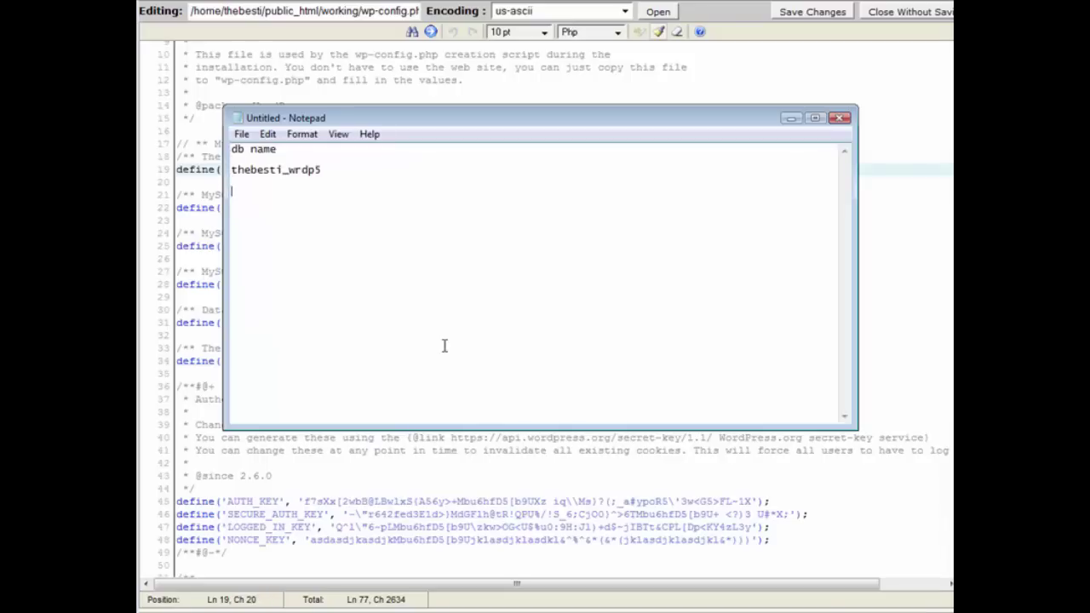
pyautogui.write('ame')
pyautogui.press('Return')
# Copy the DB_USER value into the Notepad note under the user name label
pyautogui.hotkey('alt', 'Tab')
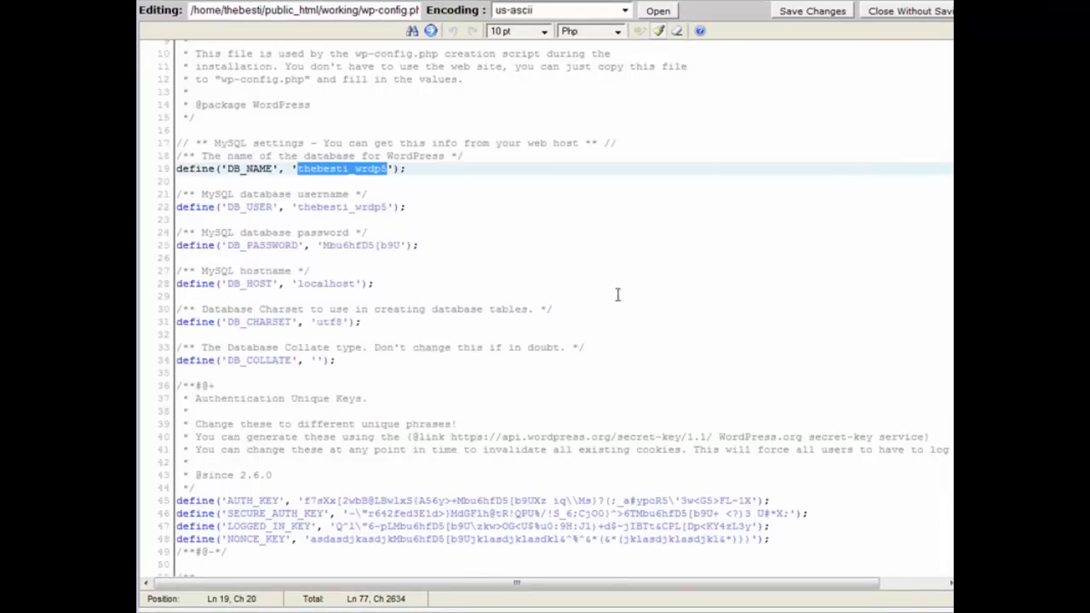
pyautogui.hotkey('ctrl', 'Home')
pyautogui.scroll(-1, 409, 284)
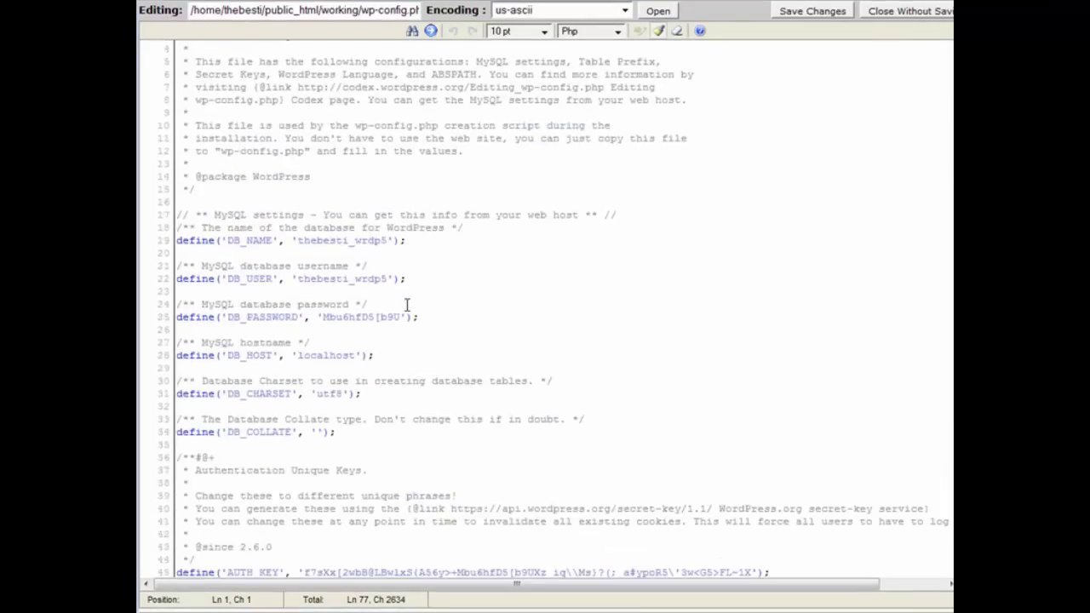
pyautogui.scroll(-1, 407, 305)
pyautogui.scroll(-3, 410, 306)
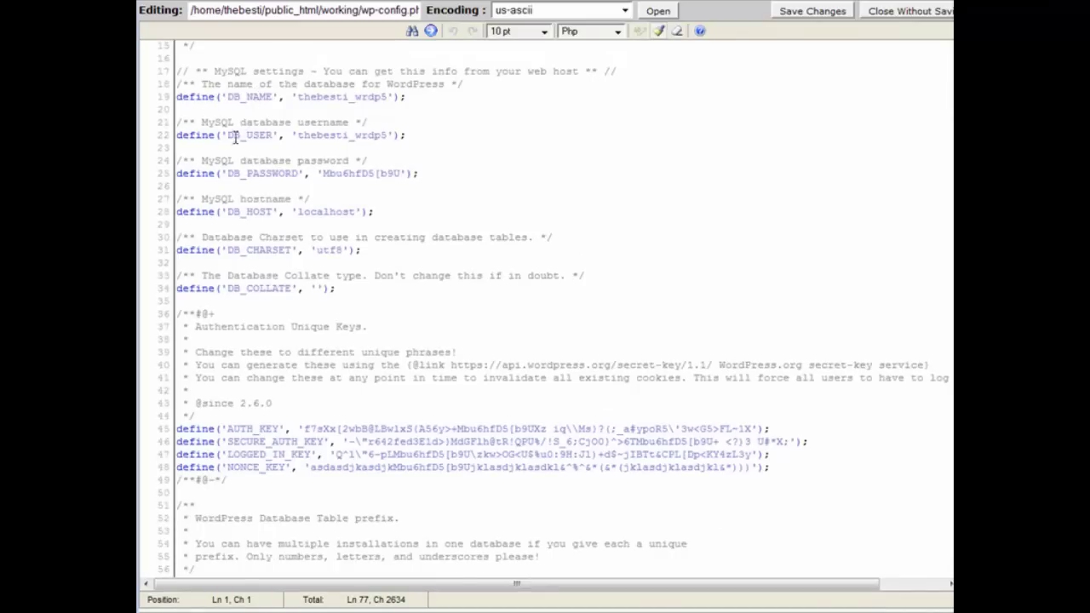
pyautogui.moveTo(297, 134); pyautogui.dragTo(385, 139)
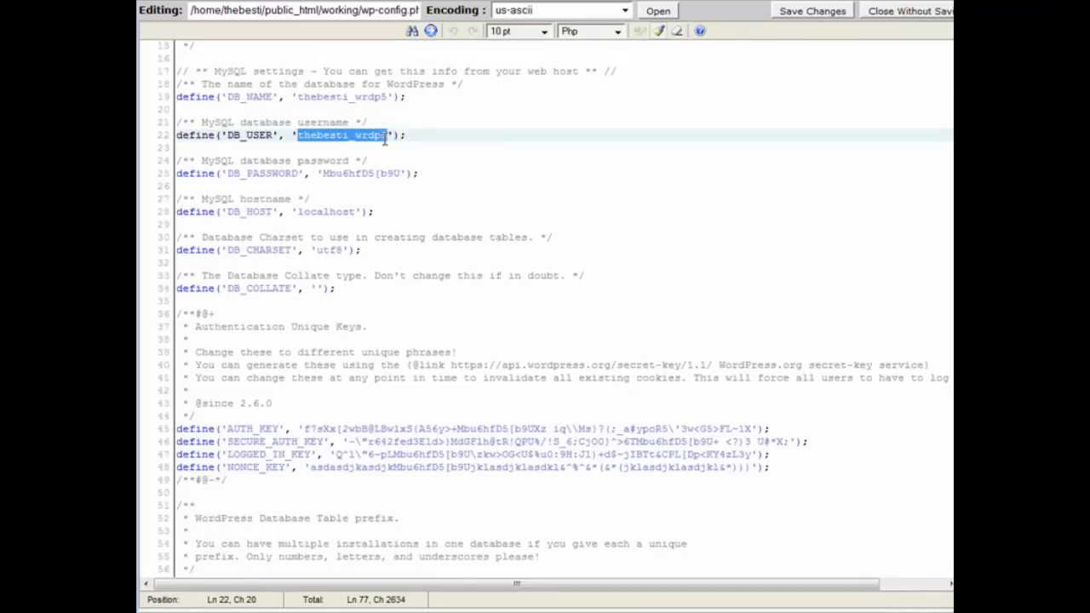
pyautogui.rightClick(385, 139)
pyautogui.click(430, 188)
pyautogui.hotkey('alt', 'Tab')
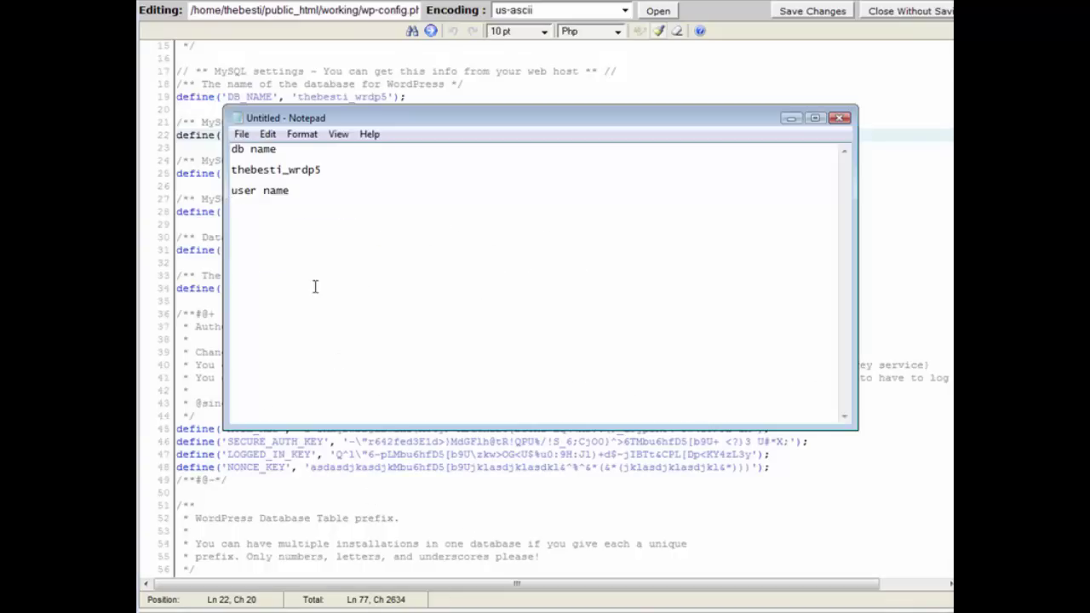
pyautogui.hotkey('ctrl', 'v')
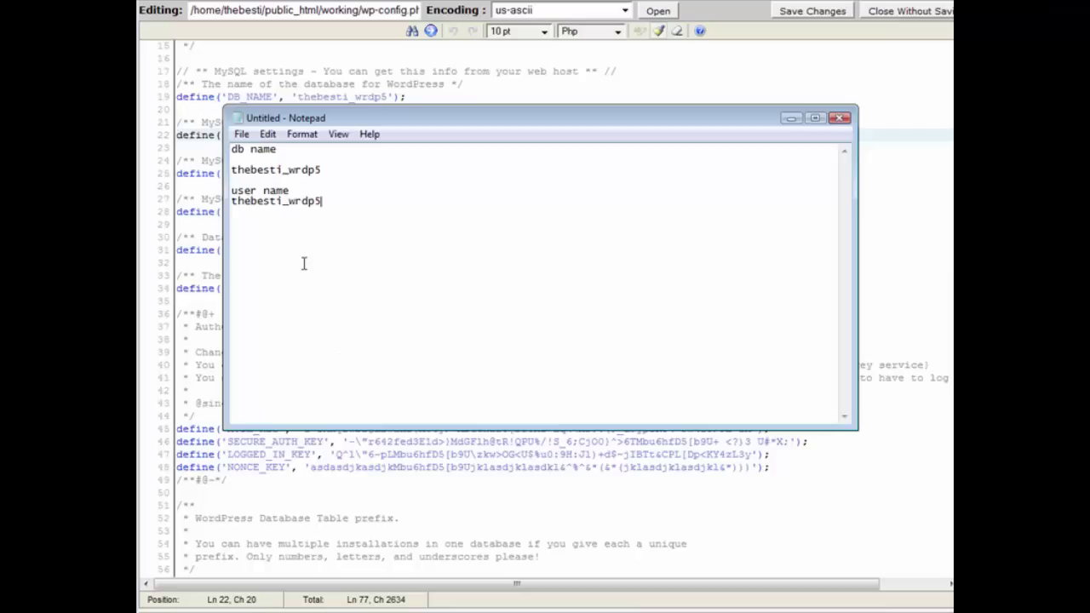
pyautogui.press('Return')
pyautogui.press('Return')
# Add a password label and paste the DB_PASSWORD value beneath it
pyautogui.write('password')
pyautogui.click(662, 81)
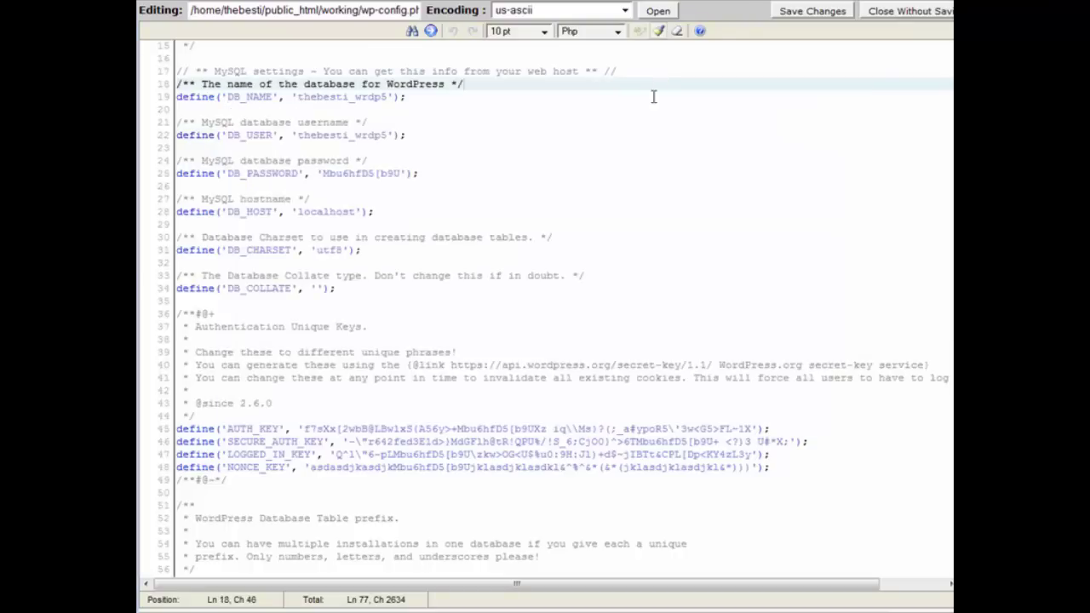
pyautogui.scroll(-2, 653, 97)
pyautogui.moveTo(323, 102)
pyautogui.mouseDown()
pyautogui.moveTo(395, 102)
pyautogui.moveTo(337, 102)
pyautogui.mouseUp()
pyautogui.click(344, 104)
pyautogui.rightClick(345, 100)
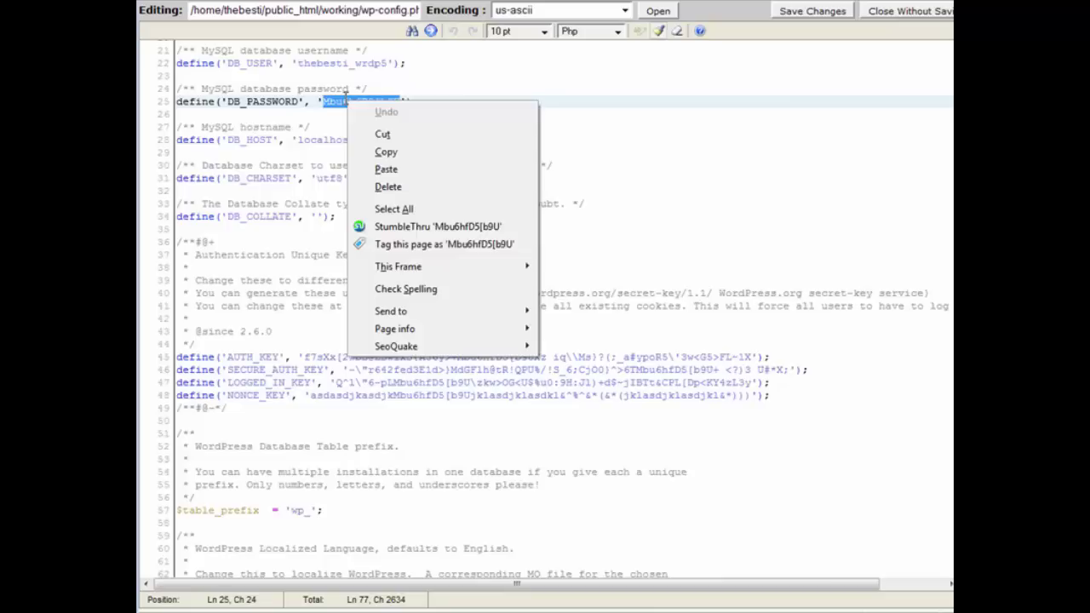
pyautogui.click(387, 152)
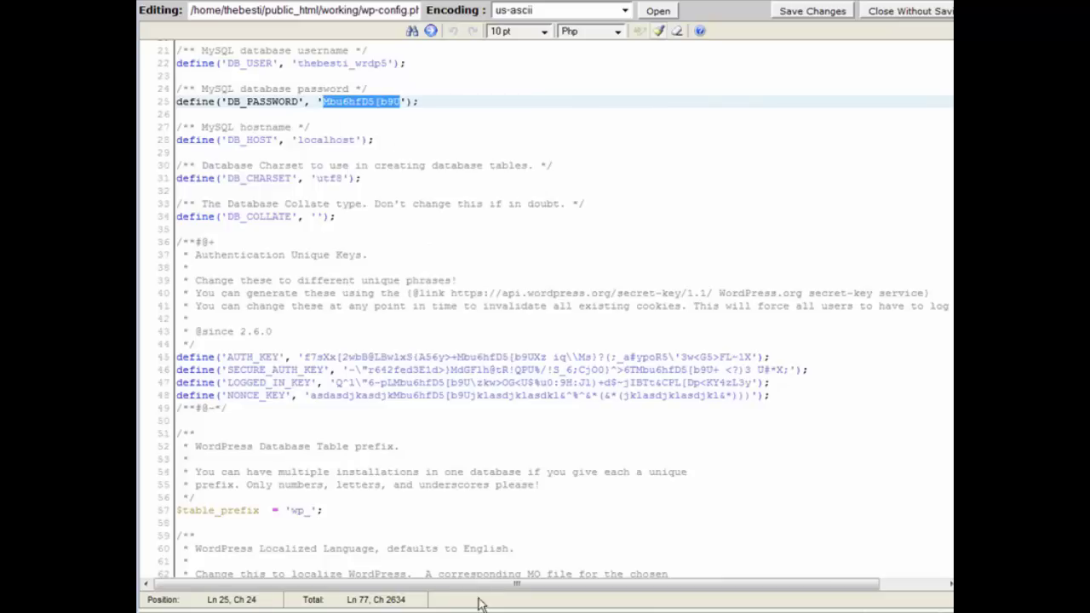
pyautogui.hotkey('alt', 'Tab')
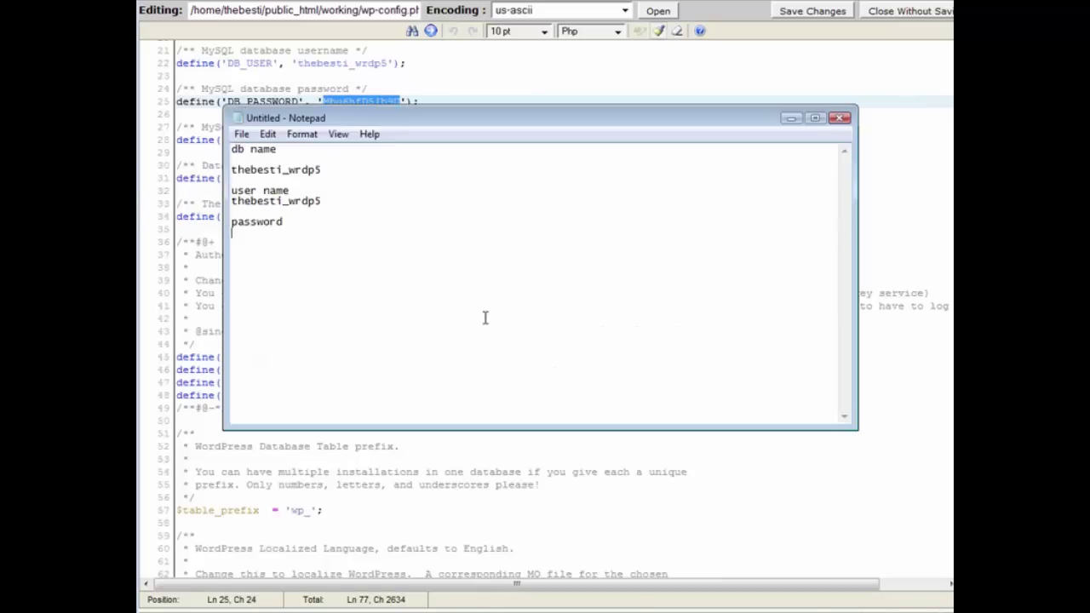
pyautogui.hotkey('ctrl', 'v')
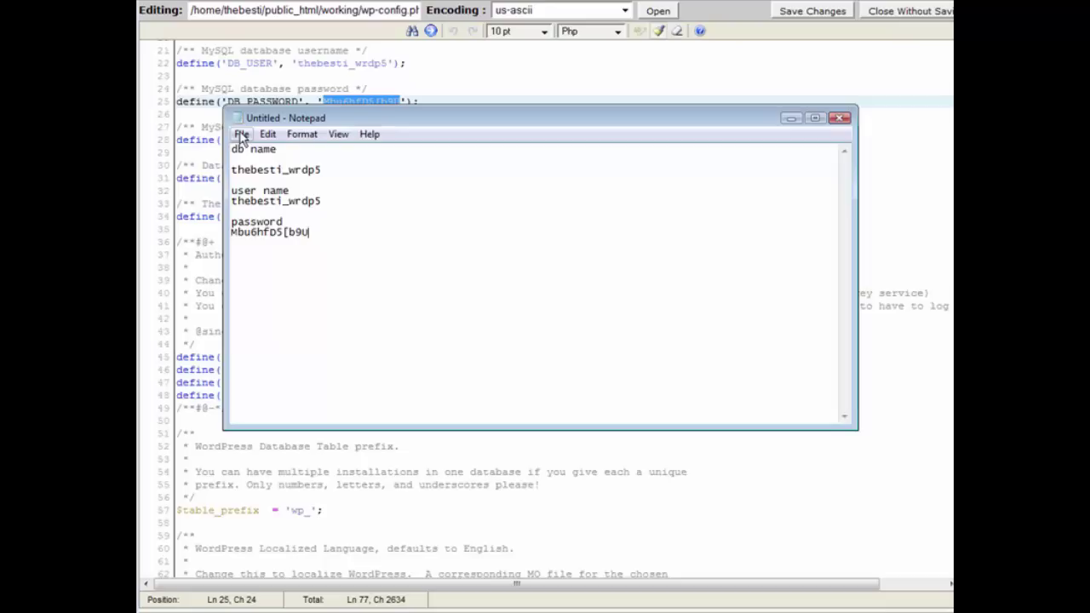
# Save the credentials note as dbinfo.txt on the Desktop
pyautogui.click(242, 135)
pyautogui.click(266, 187)
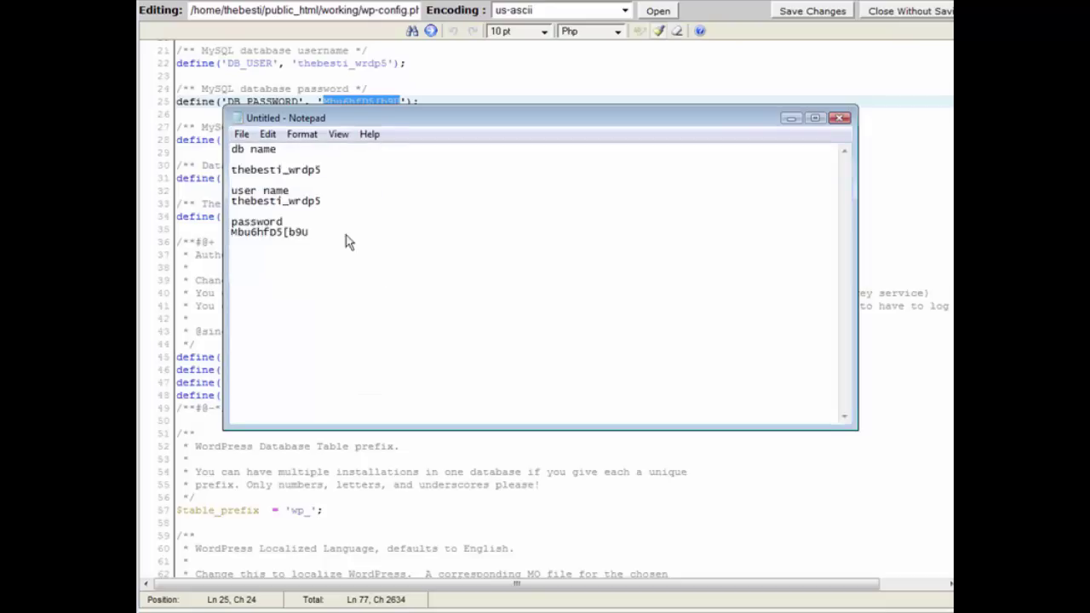
pyautogui.write('dsnfsd')
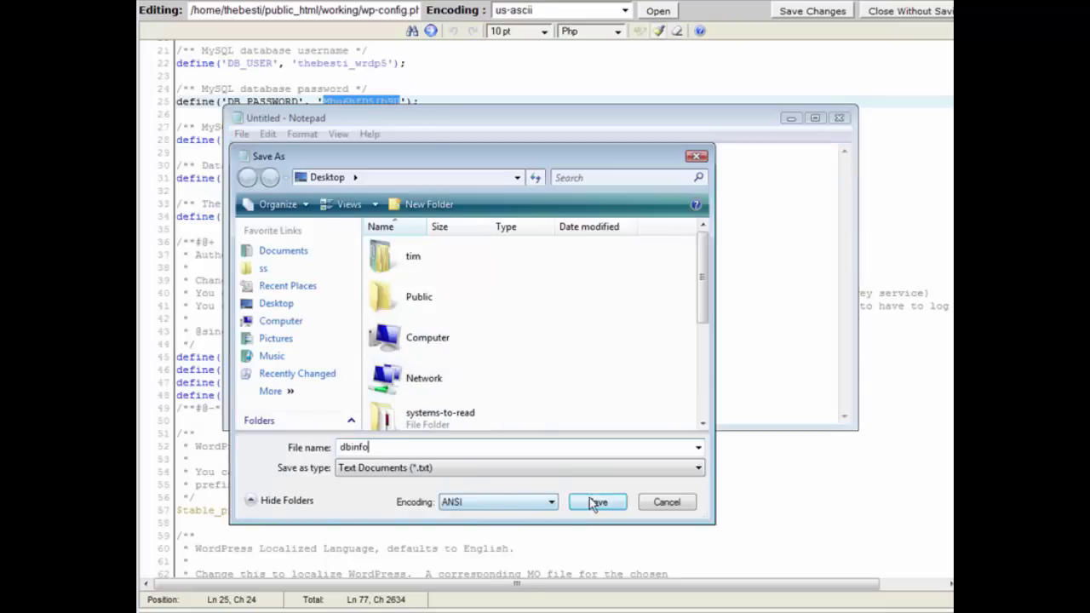
pyautogui.click(594, 501)
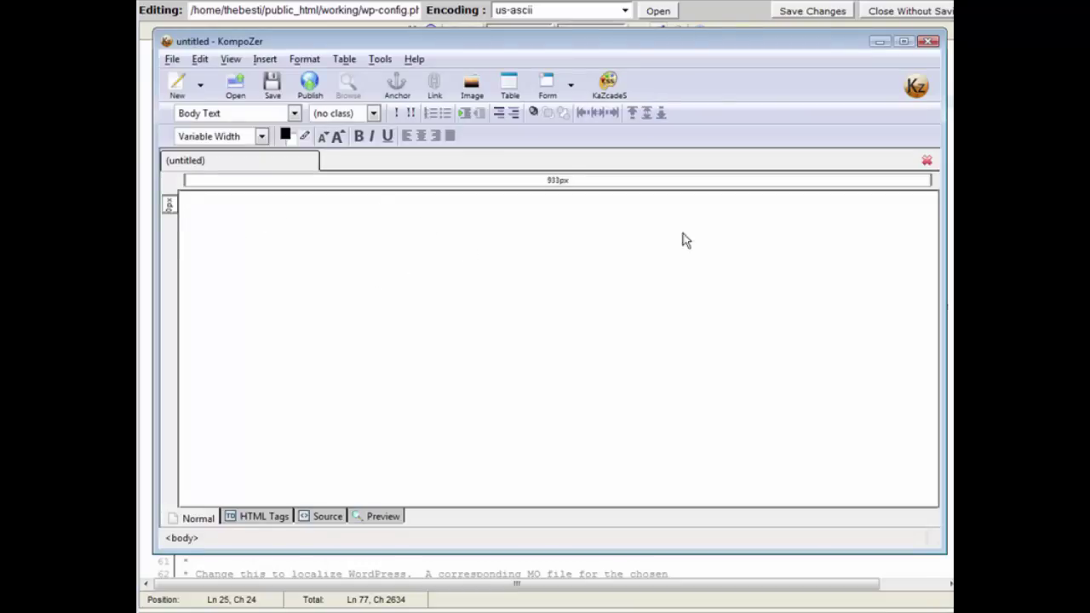
# Add a centred Heading 1 reading 'PLR Product of the month' to the page
pyautogui.click(408, 136)
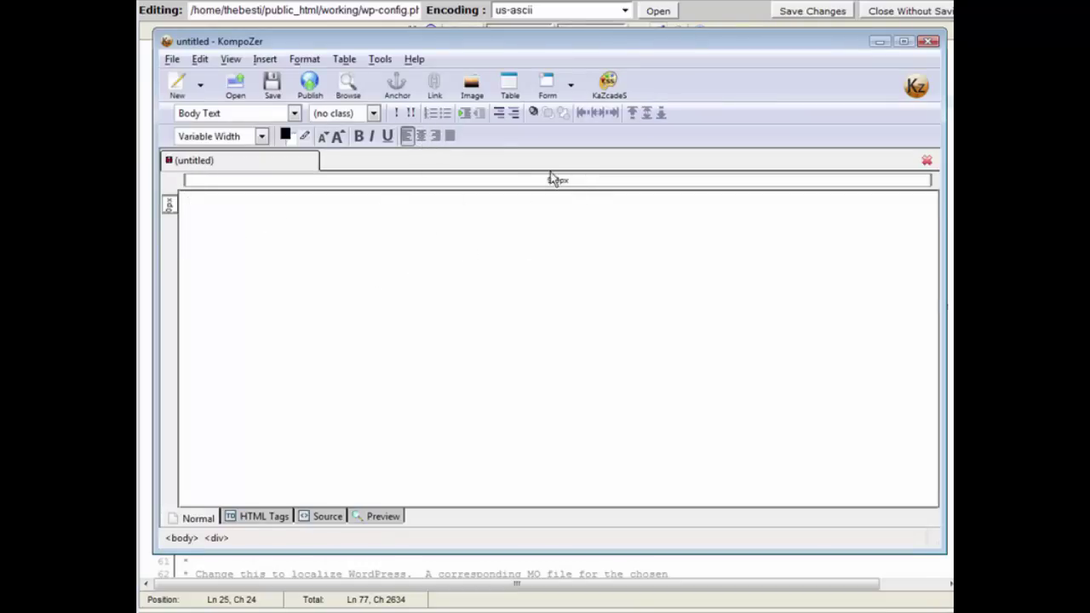
pyautogui.click(421, 136)
pyautogui.write('H')
pyautogui.write('LR')
pyautogui.write(' Pro')
pyautogui.write('duc')
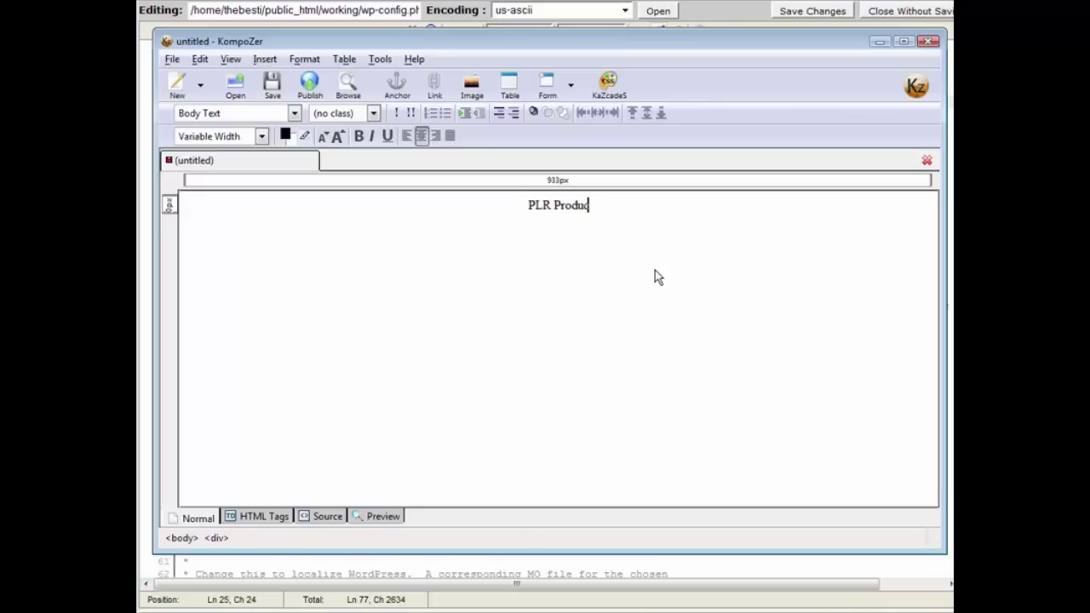
pyautogui.write('t cf the')
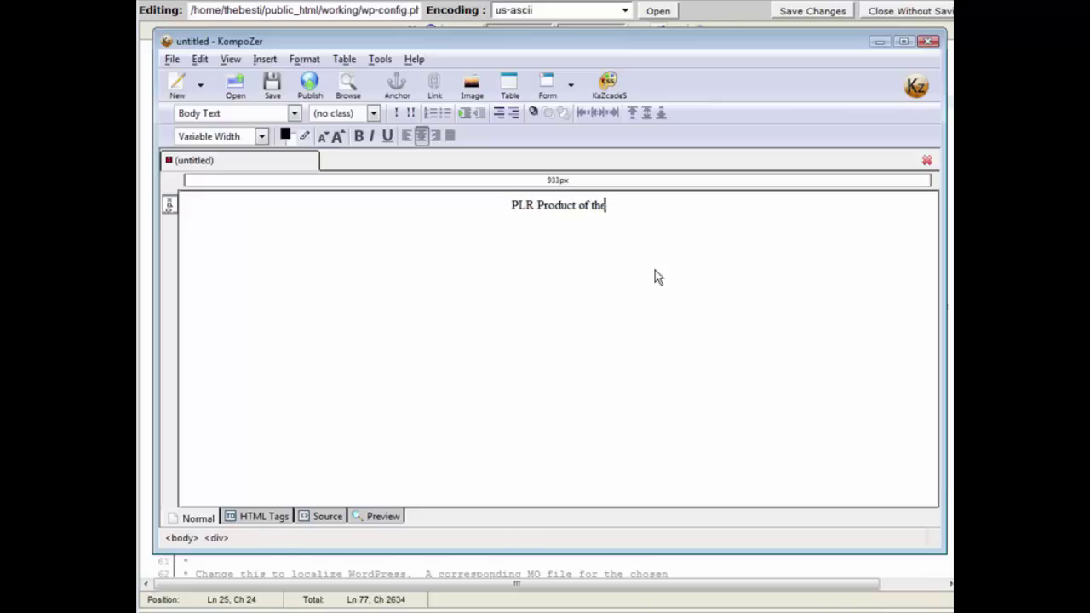
pyautogui.write(' morth')
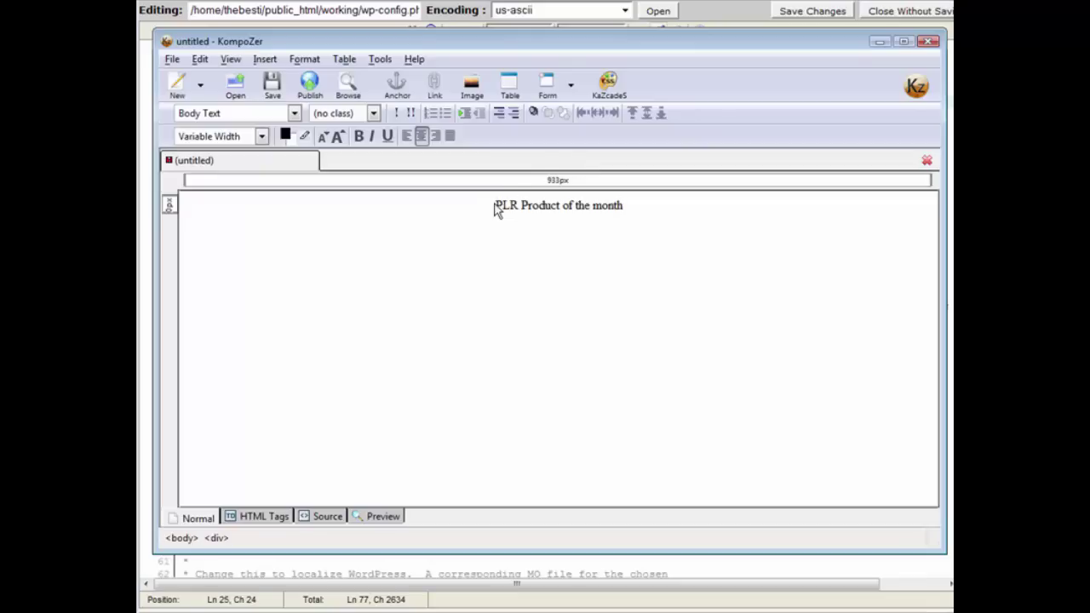
pyautogui.moveTo(496, 206); pyautogui.dragTo(634, 224)
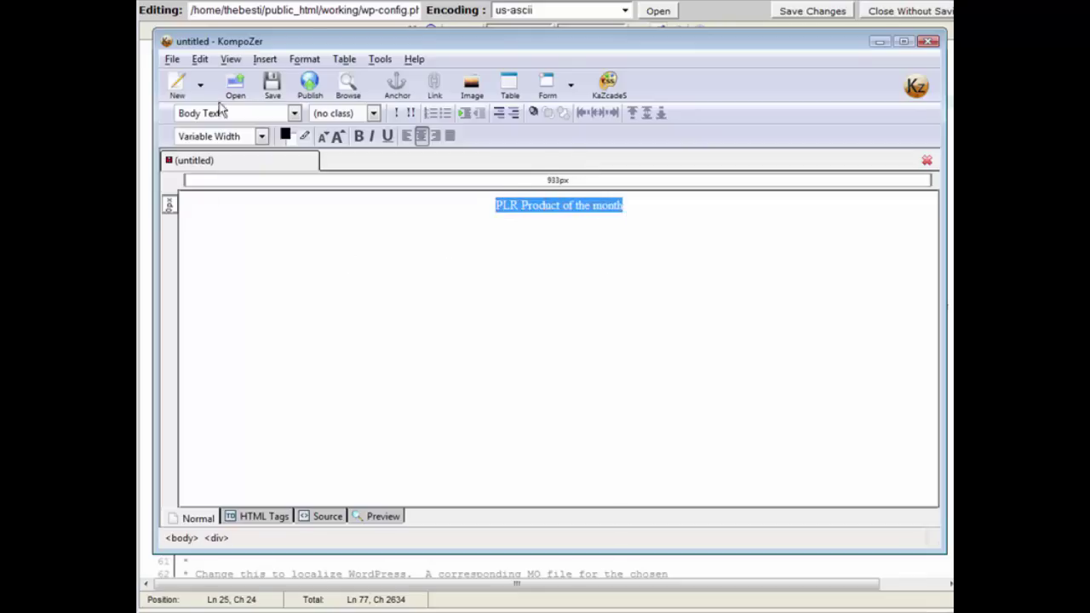
pyautogui.click(338, 137)
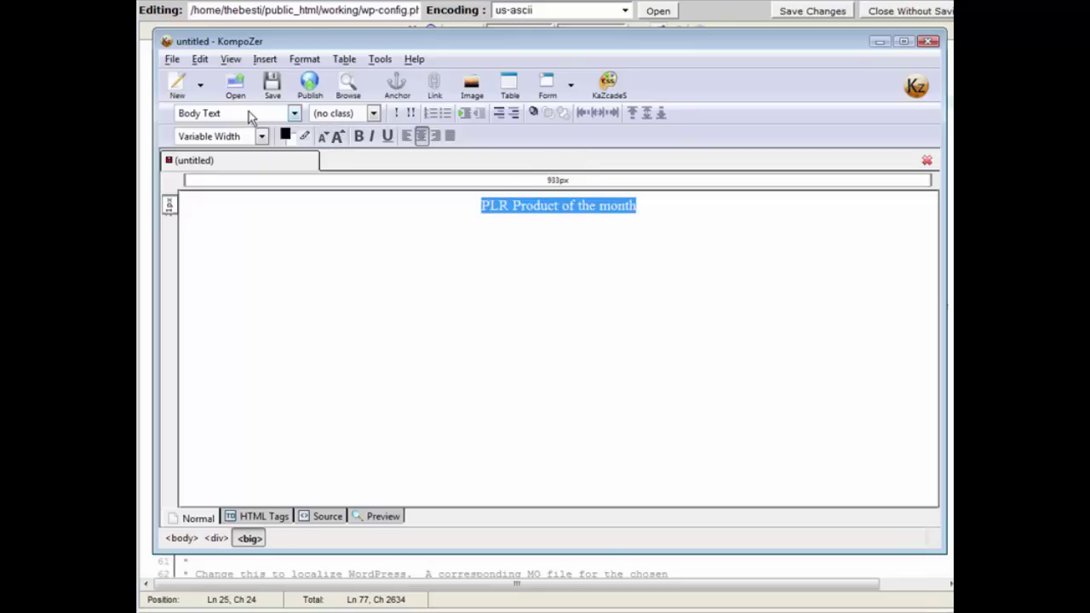
pyautogui.click(296, 113)
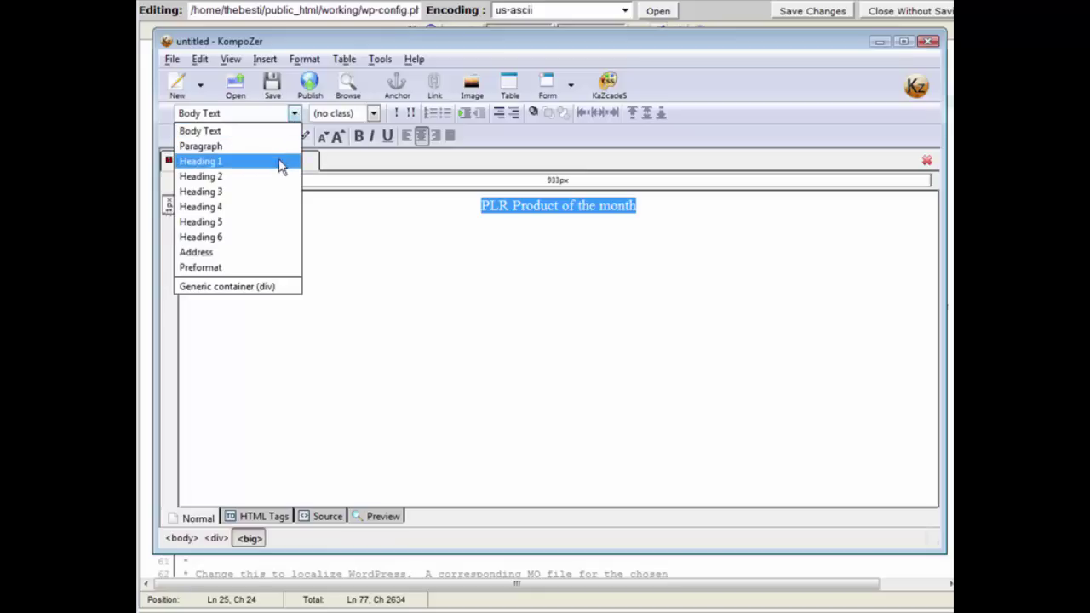
pyautogui.click(279, 162)
pyautogui.click(653, 335)
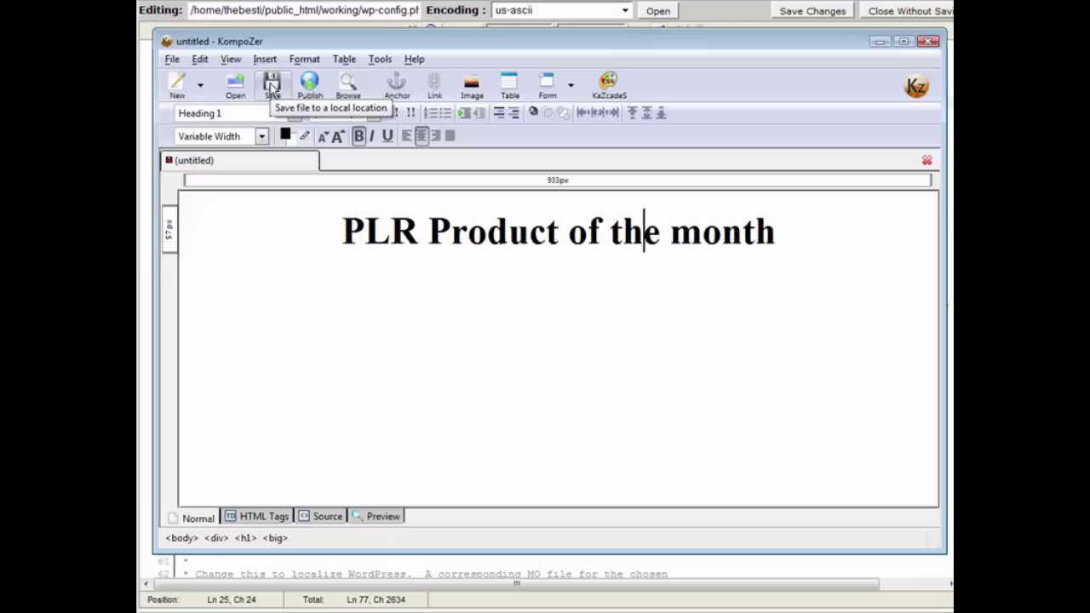
# Save the page as release-schedule.html with page title release-schedule
pyautogui.click(271, 86)
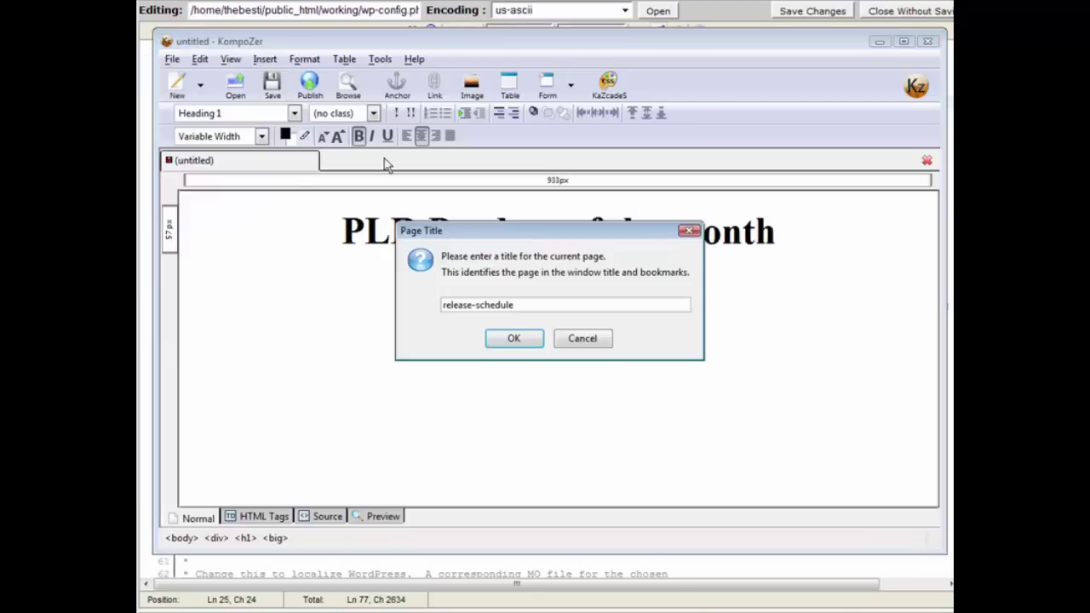
pyautogui.click(514, 340)
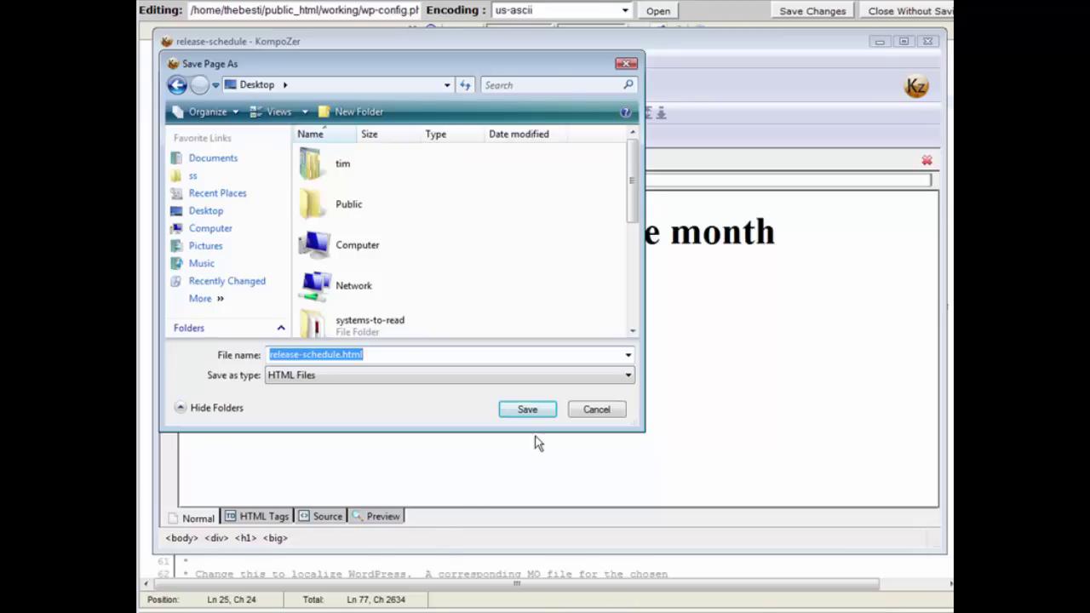
pyautogui.click(538, 412)
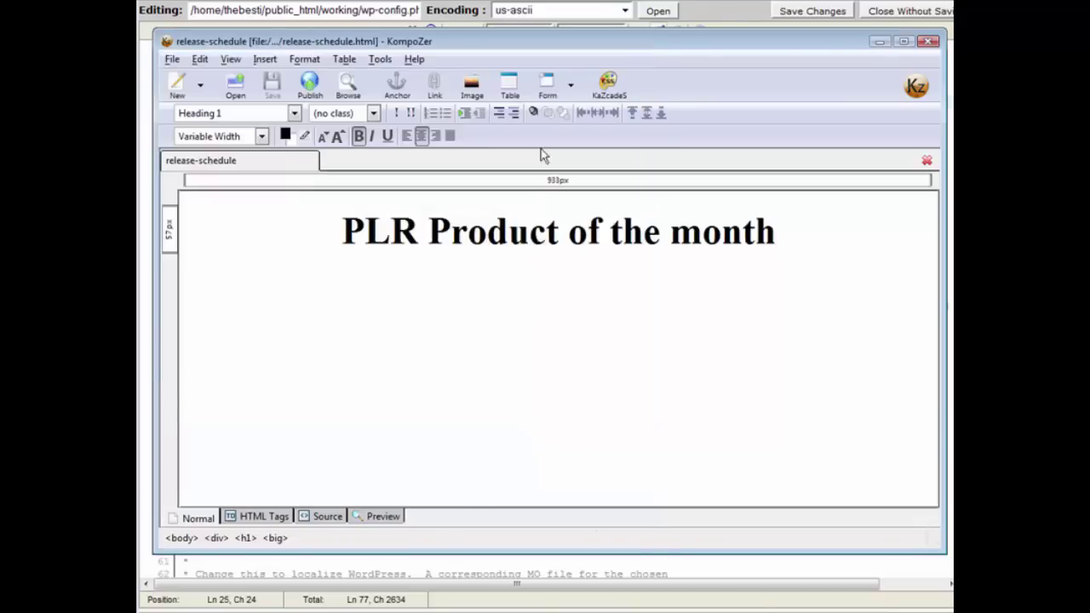
# Close KompoZer and re-save the page in Notepad as release-schedule.php using All Files type
pyautogui.click(932, 41)
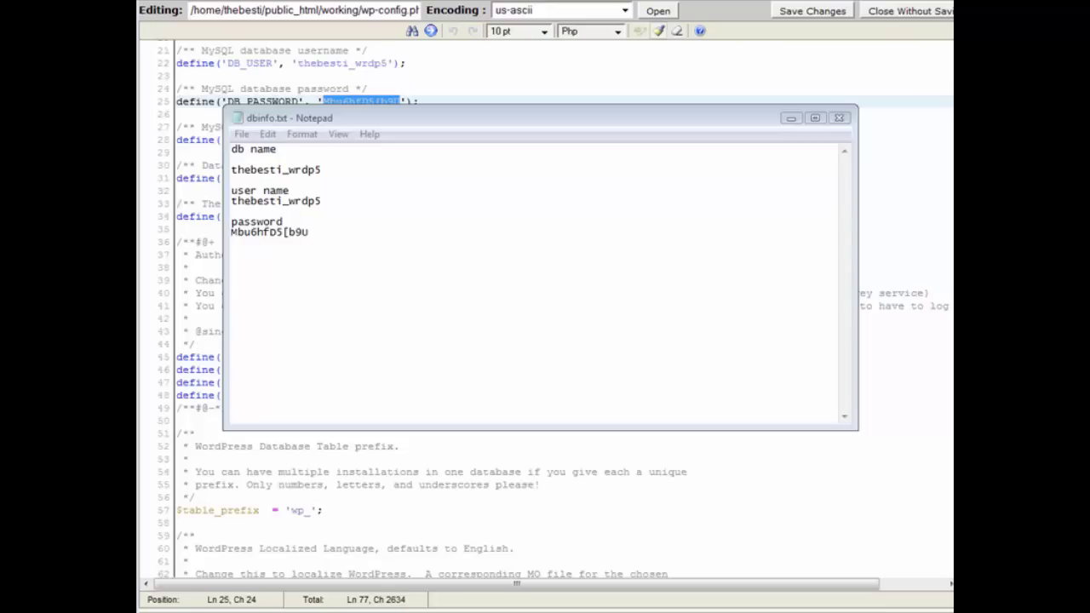
pyautogui.hotkey('alt', 'Tab')
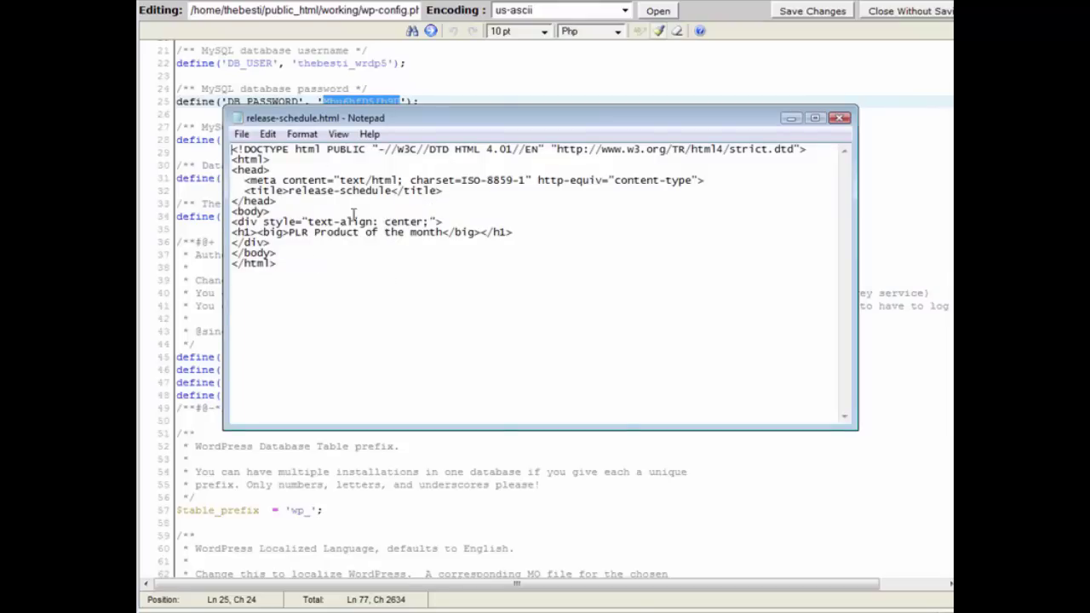
pyautogui.click(242, 134)
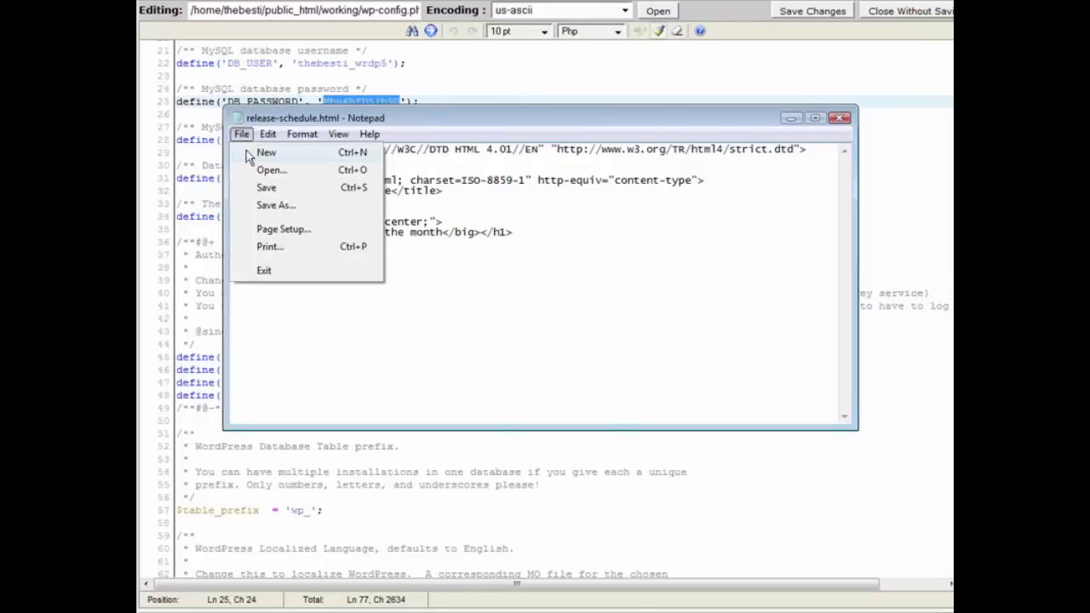
pyautogui.click(283, 209)
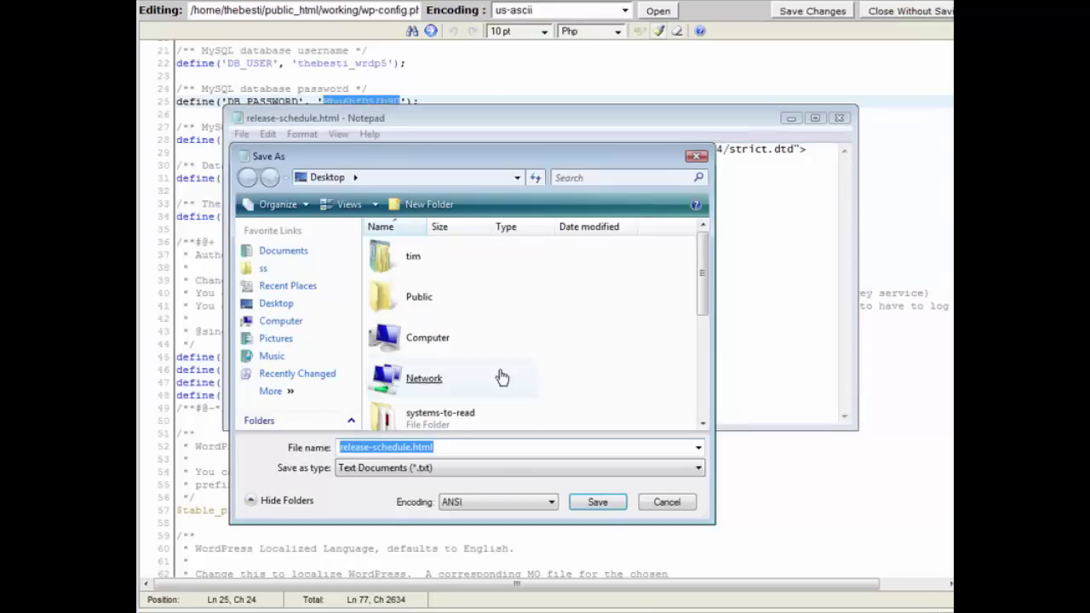
pyautogui.click(470, 450)
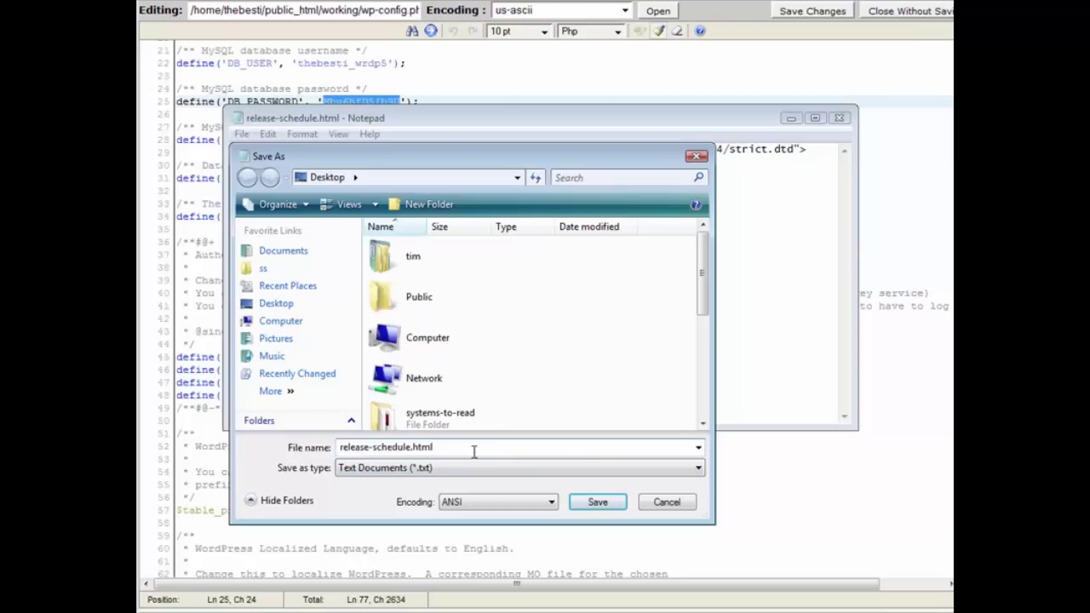
pyautogui.press('BackSpace')
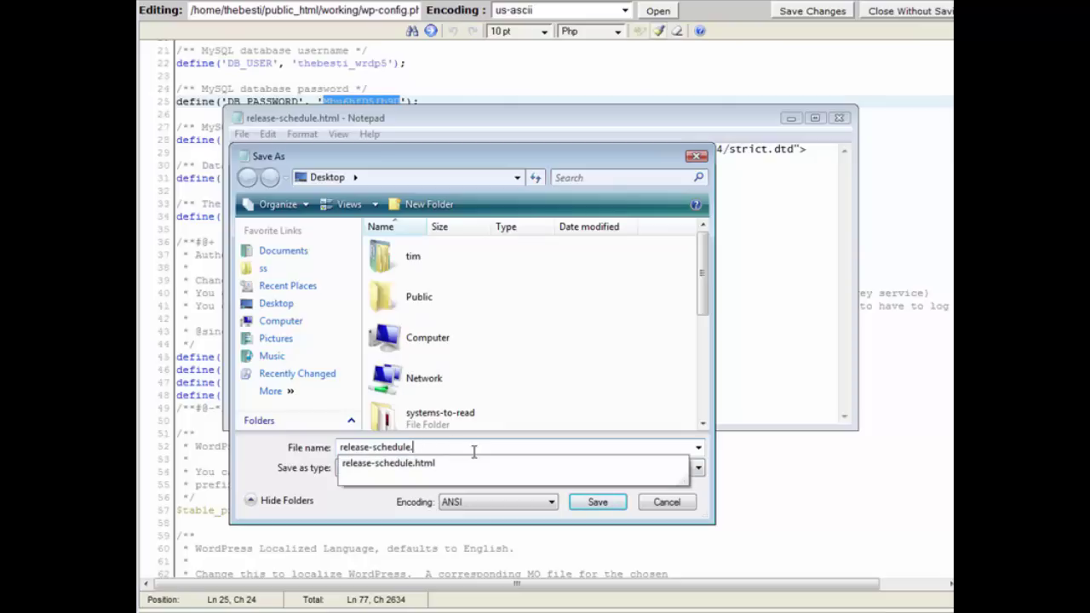
pyautogui.write('php')
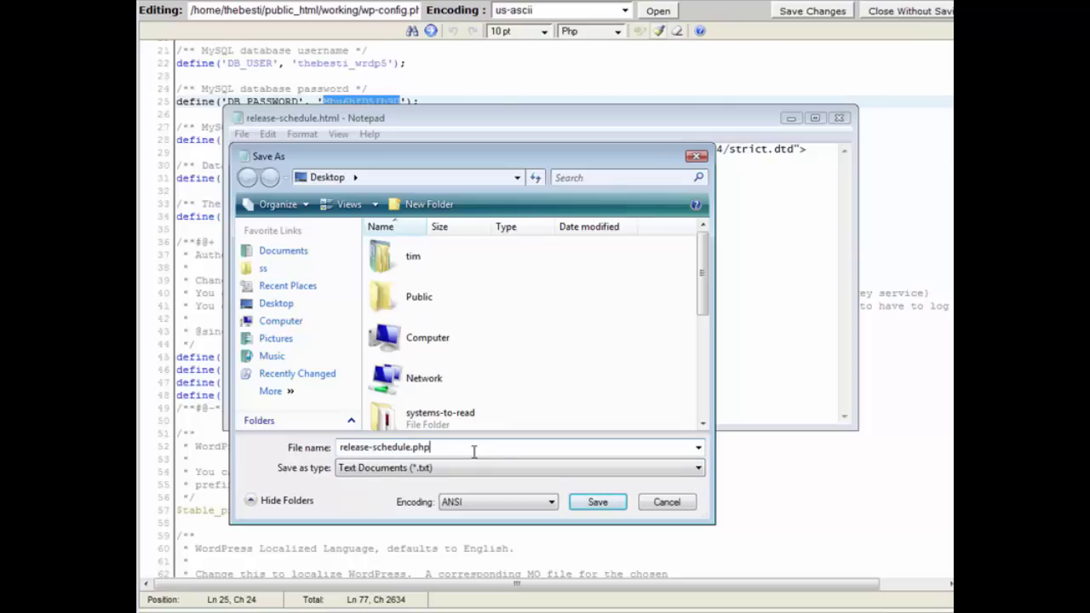
pyautogui.click(442, 471)
pyautogui.click(445, 485)
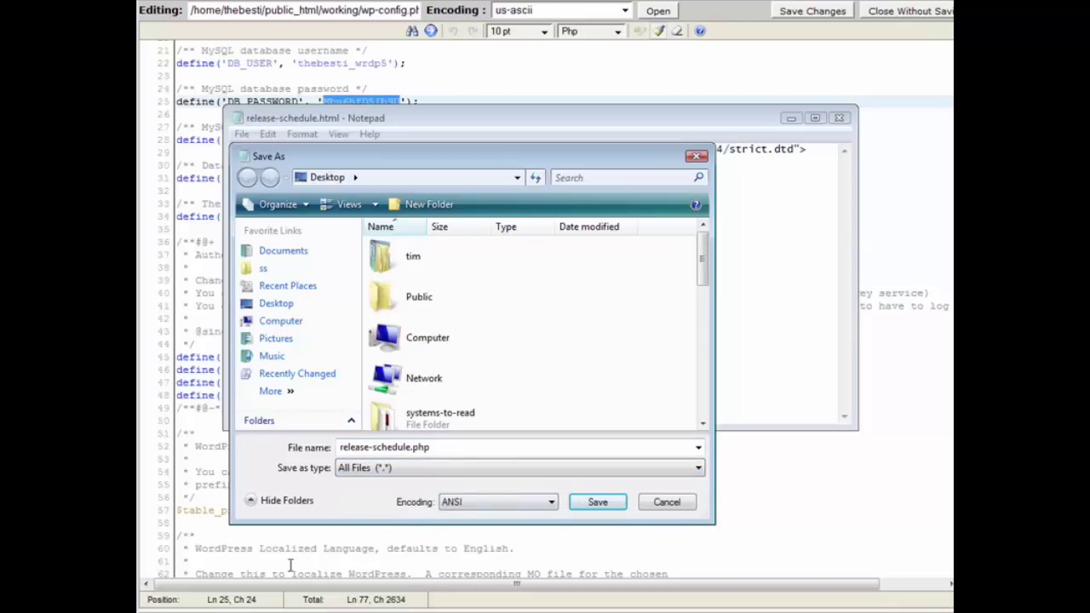
pyautogui.click(615, 506)
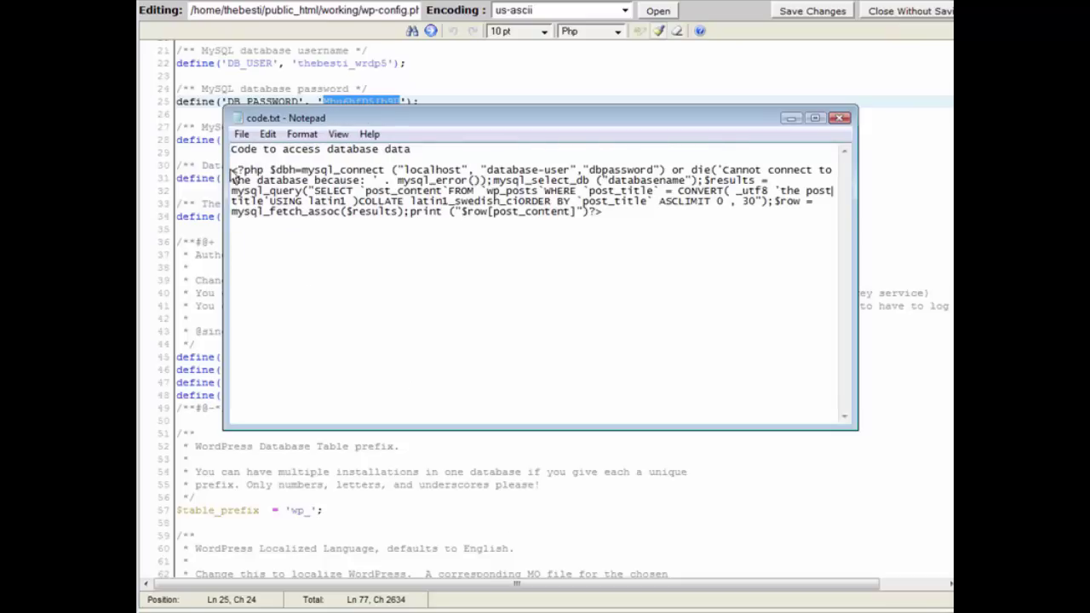
# Copy the PHP database-access code from code.txt and paste it below the h1 line in release-schedule.php
pyautogui.moveTo(231, 169); pyautogui.dragTo(629, 218)
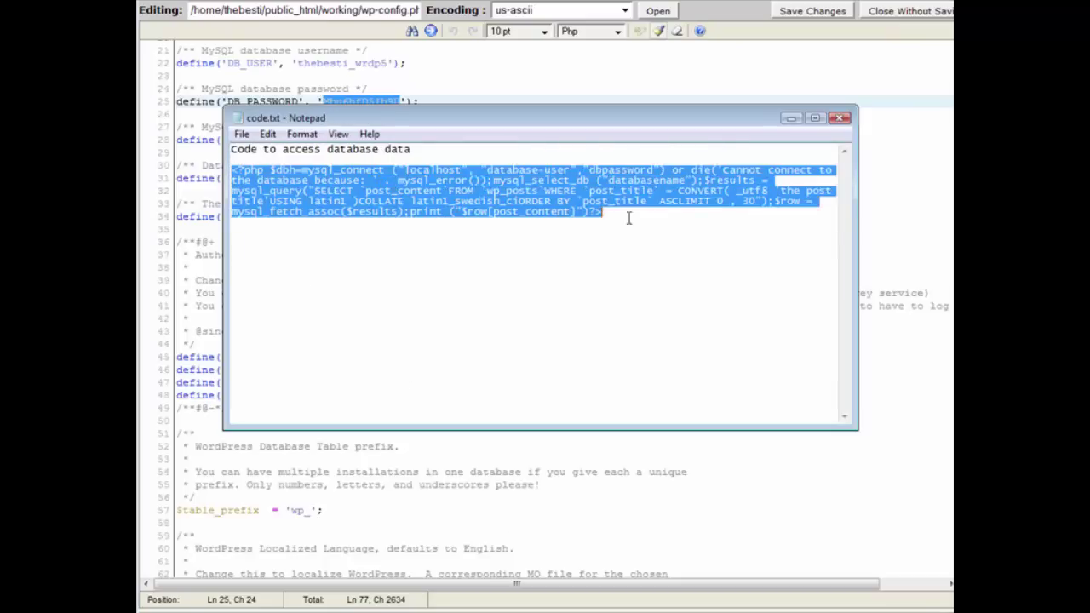
pyautogui.rightClick(624, 211)
pyautogui.click(647, 244)
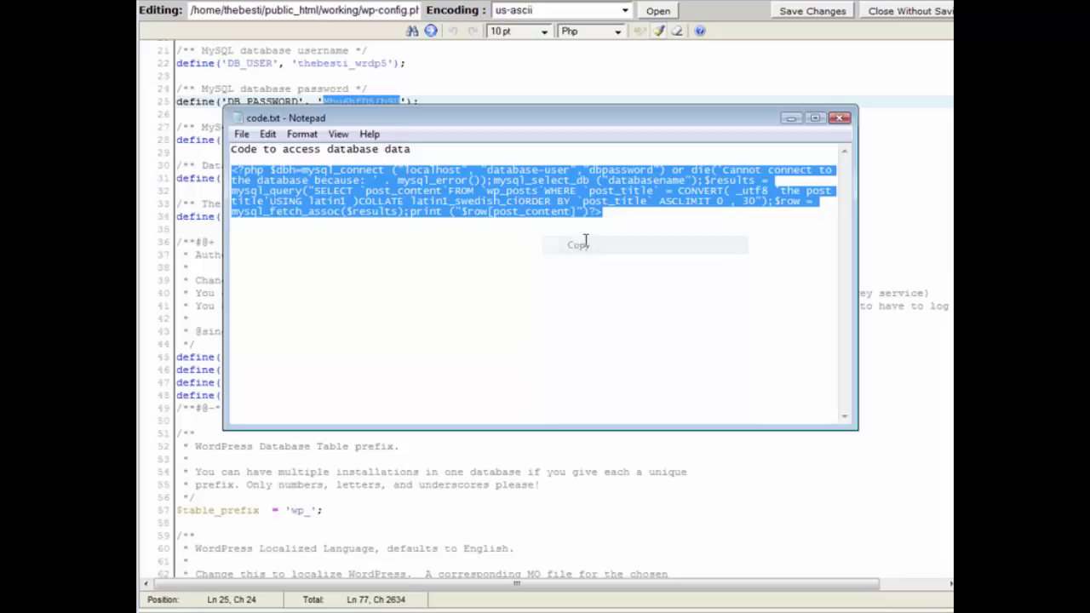
pyautogui.click(791, 119)
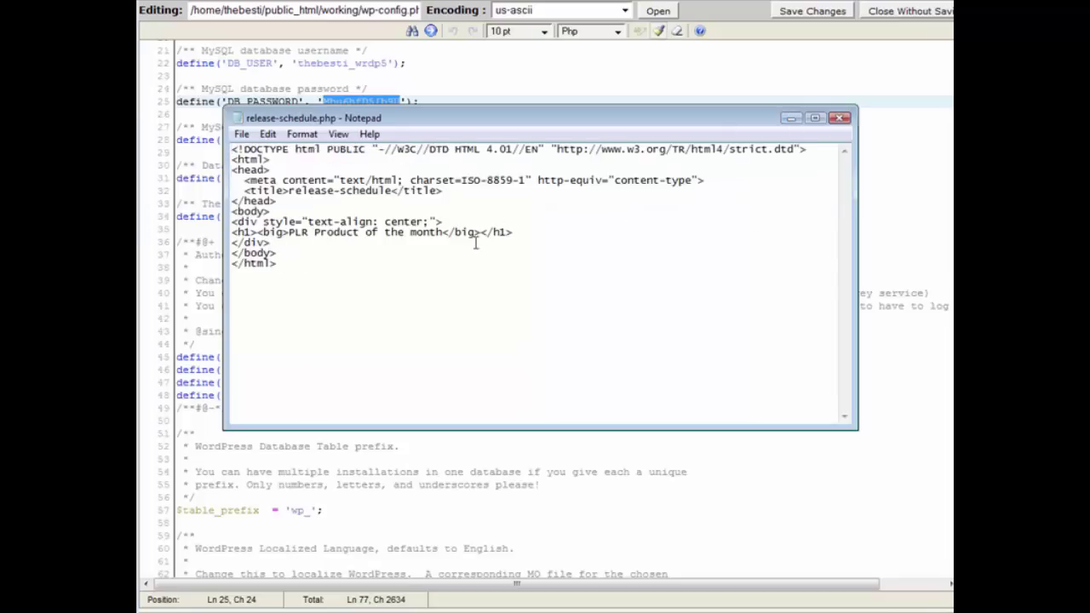
pyautogui.click(527, 234)
pyautogui.press('Return')
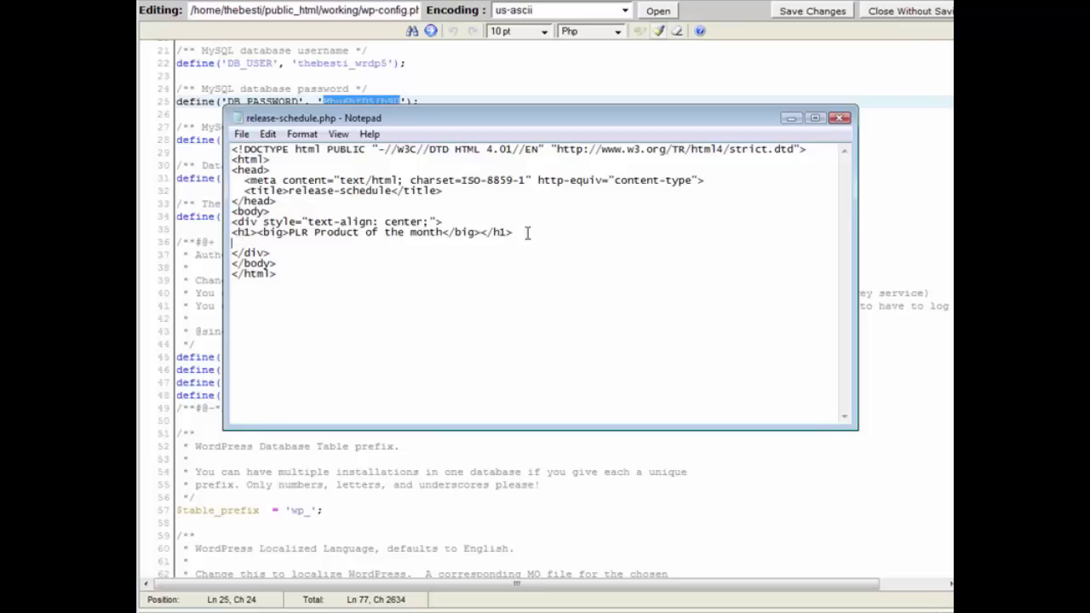
pyautogui.hotkey('ctrl', 'v')
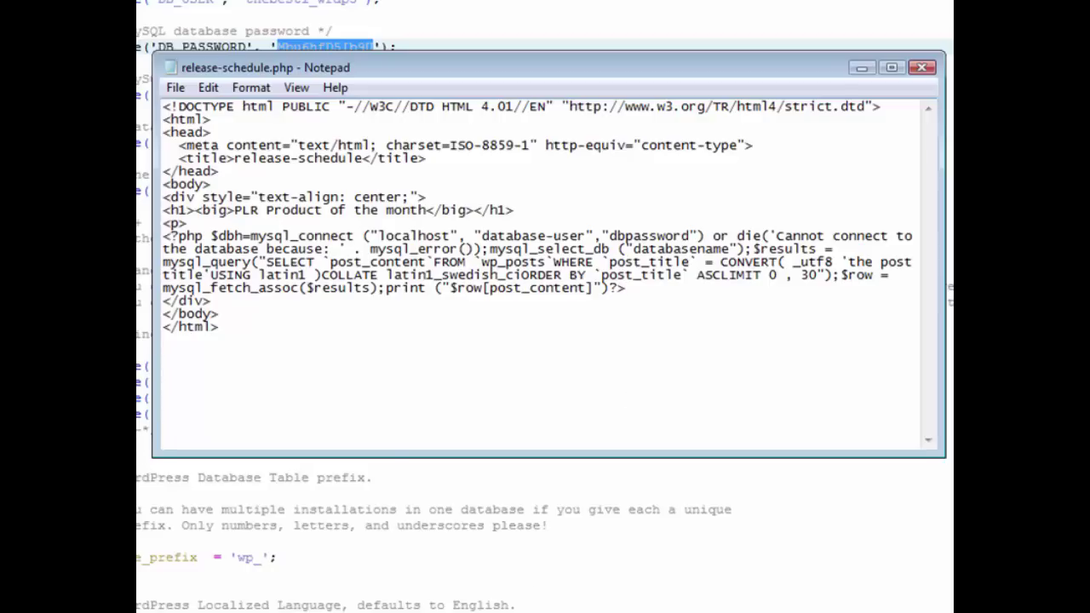
# Select the database name in the dbinfo.txt credentials note
pyautogui.hotkey('alt', 'Tab')
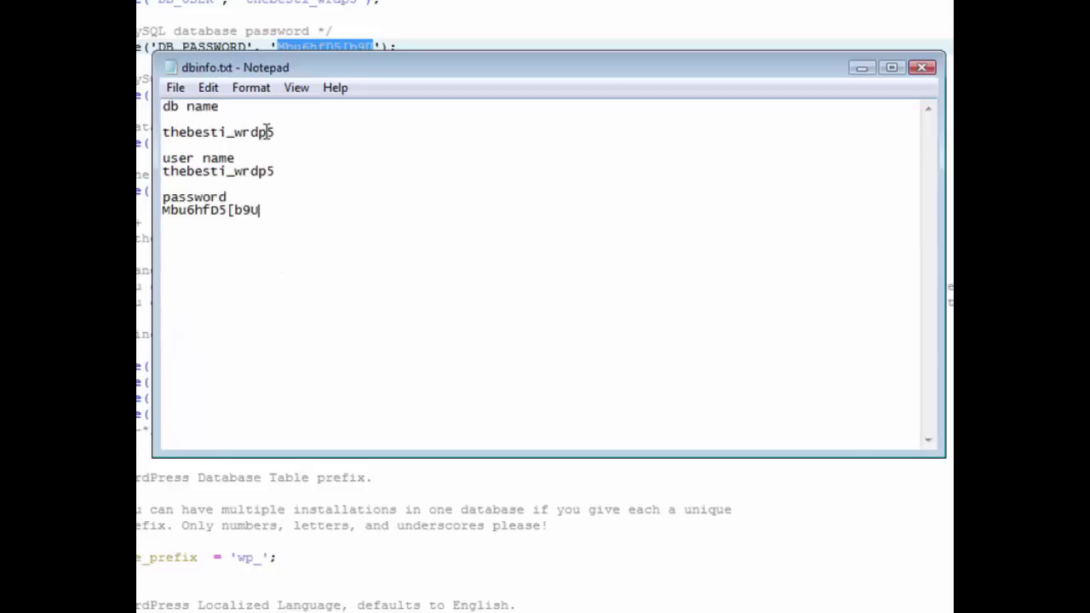
pyautogui.moveTo(275, 133); pyautogui.dragTo(162, 134)
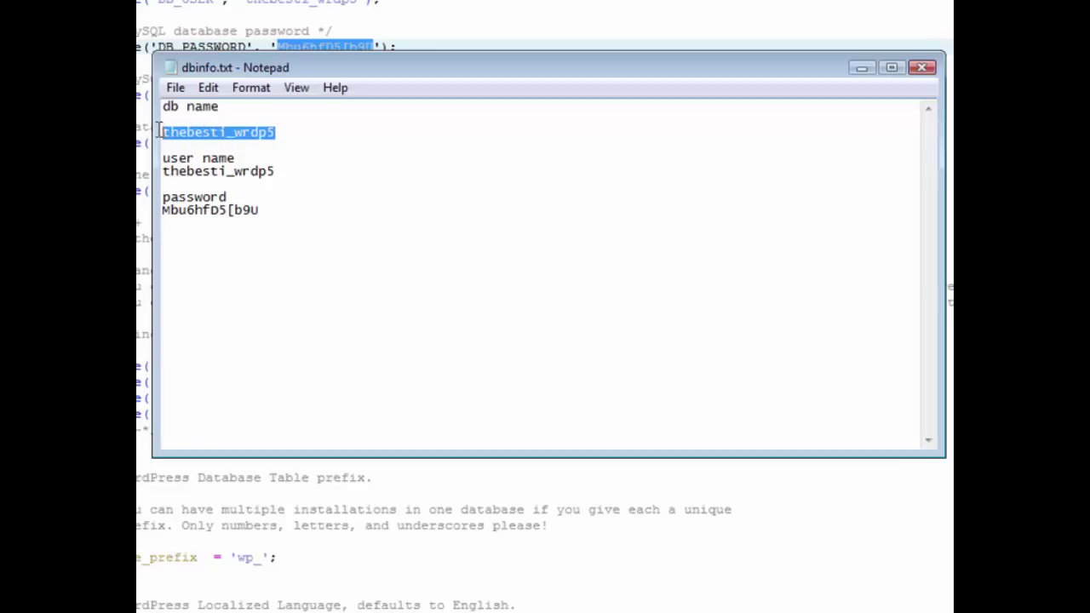
pyautogui.click(274, 171)
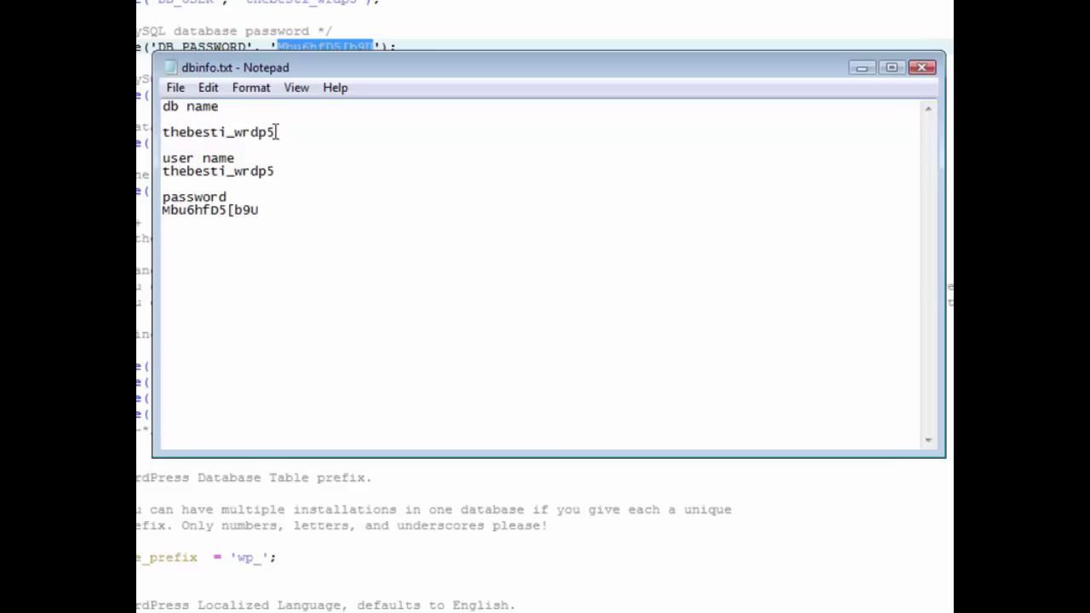
pyautogui.moveTo(275, 132); pyautogui.dragTo(162, 129)
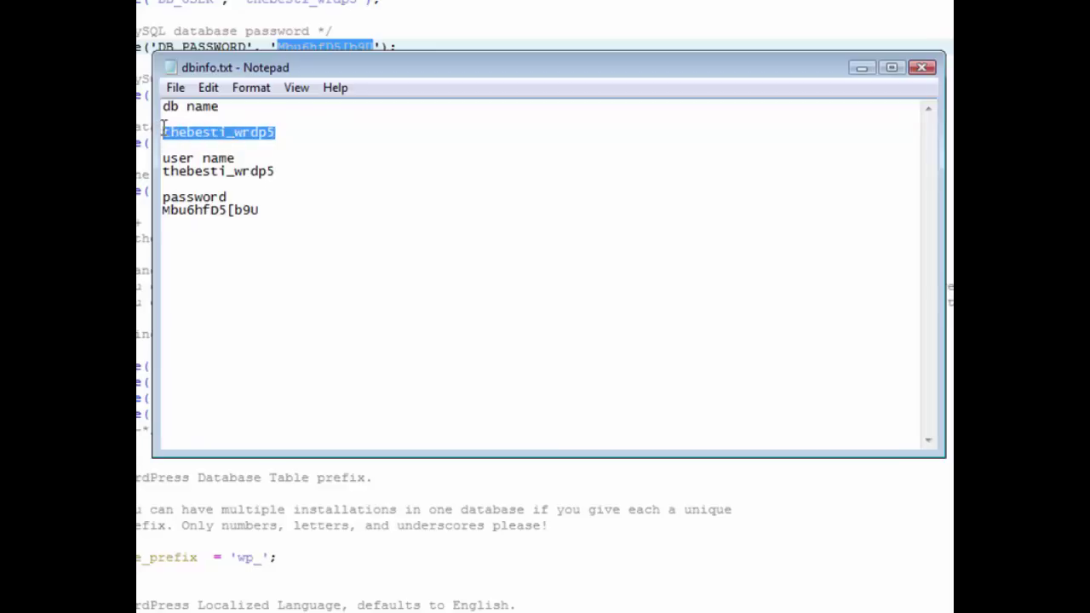
pyautogui.rightClick(220, 132)
# Replace the database-user and databasename placeholders in mysql_connect with the real values from dbinfo.txt
pyautogui.click(274, 197)
pyautogui.click(859, 66)
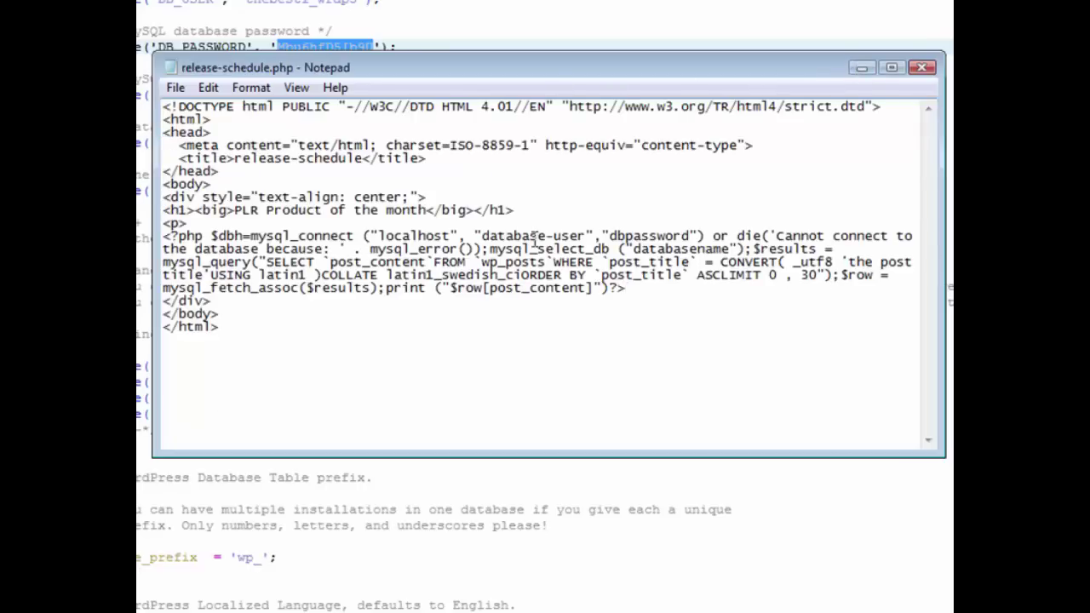
pyautogui.moveTo(587, 236); pyautogui.dragTo(482, 236)
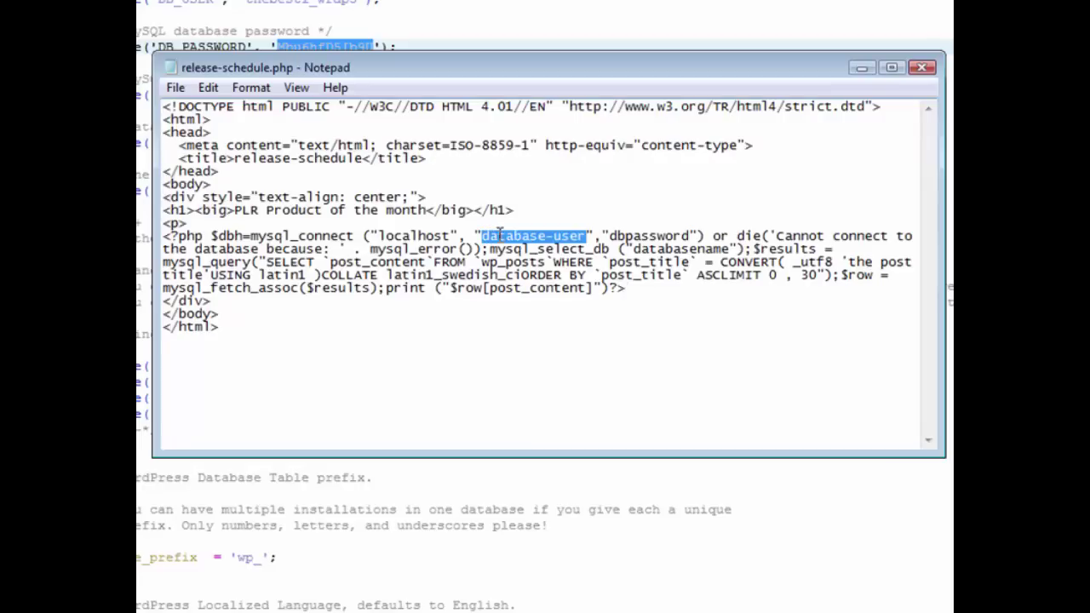
pyautogui.rightClick(500, 233)
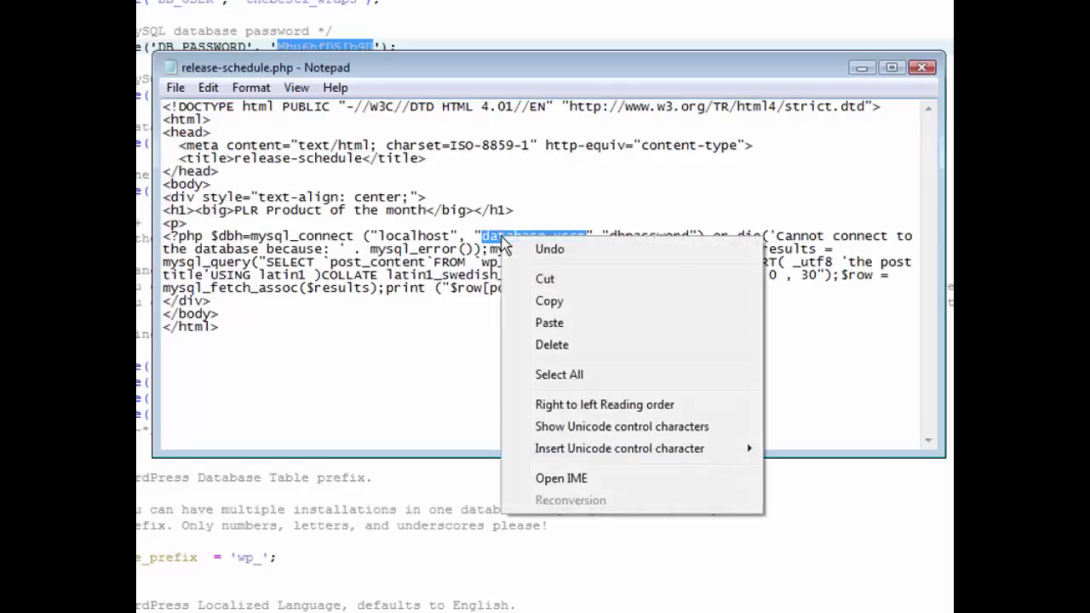
pyautogui.click(550, 324)
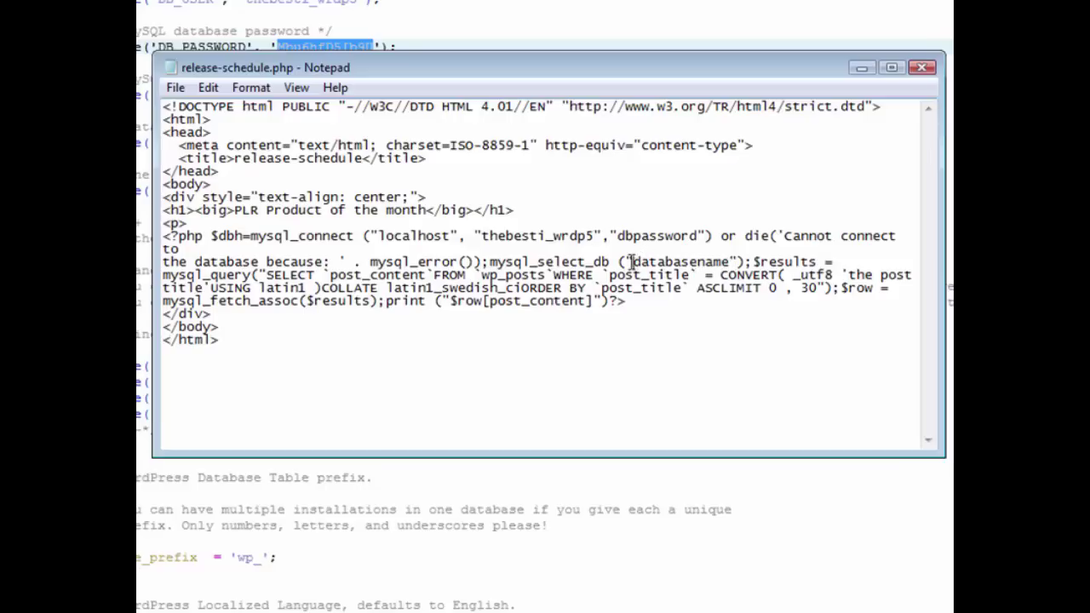
pyautogui.moveTo(631, 262); pyautogui.dragTo(728, 266)
pyautogui.rightClick(709, 264)
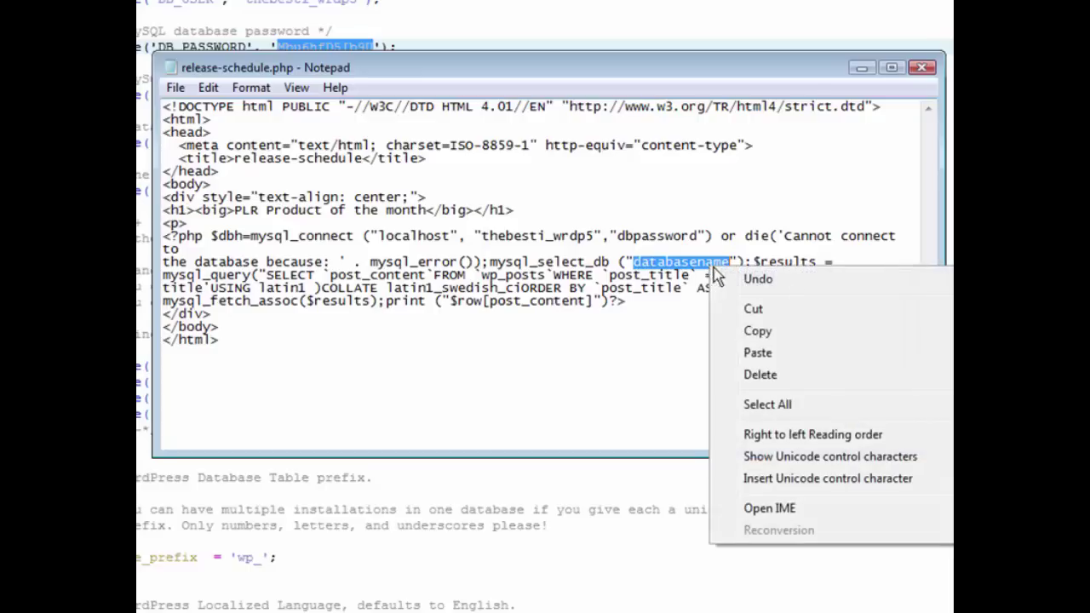
pyautogui.click(753, 351)
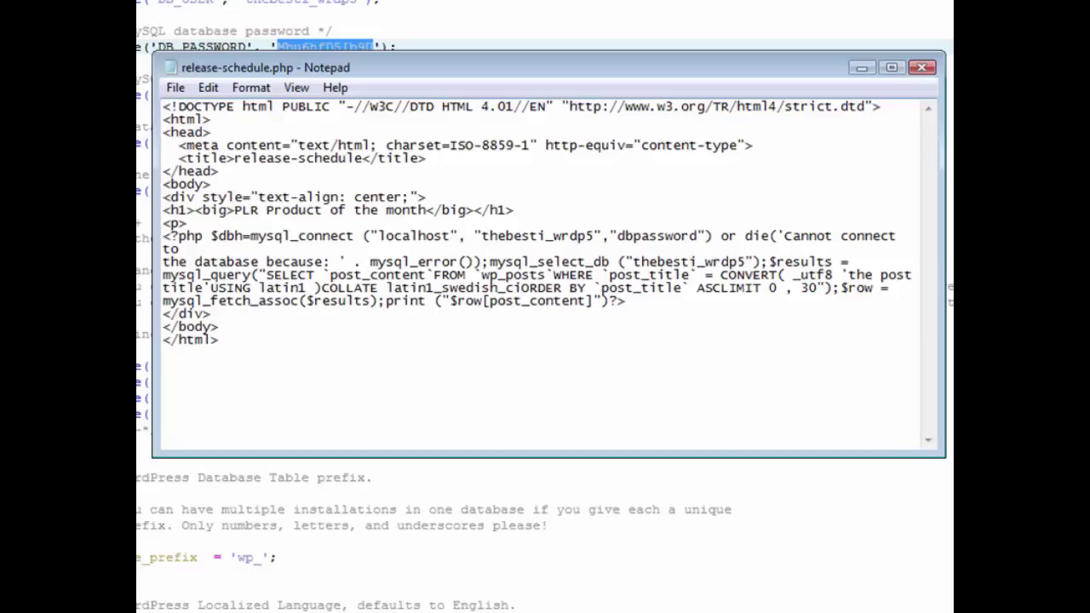
# Paste the database password from dbinfo.txt over dbpassword, then select the post title placeholder in the query
pyautogui.hotkey('alt', 'Tab')
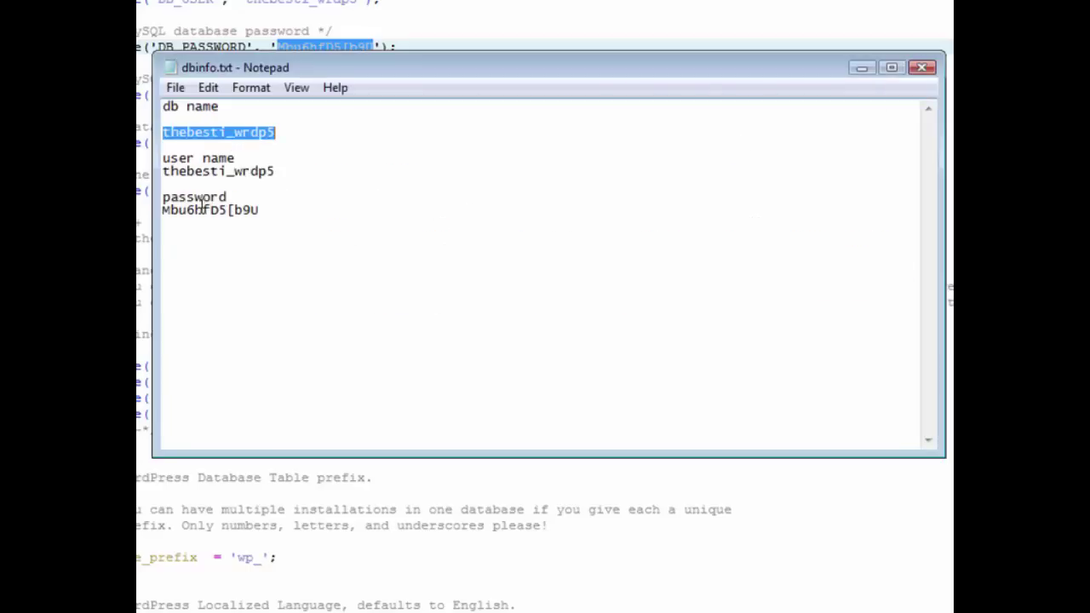
pyautogui.moveTo(263, 209); pyautogui.dragTo(162, 212)
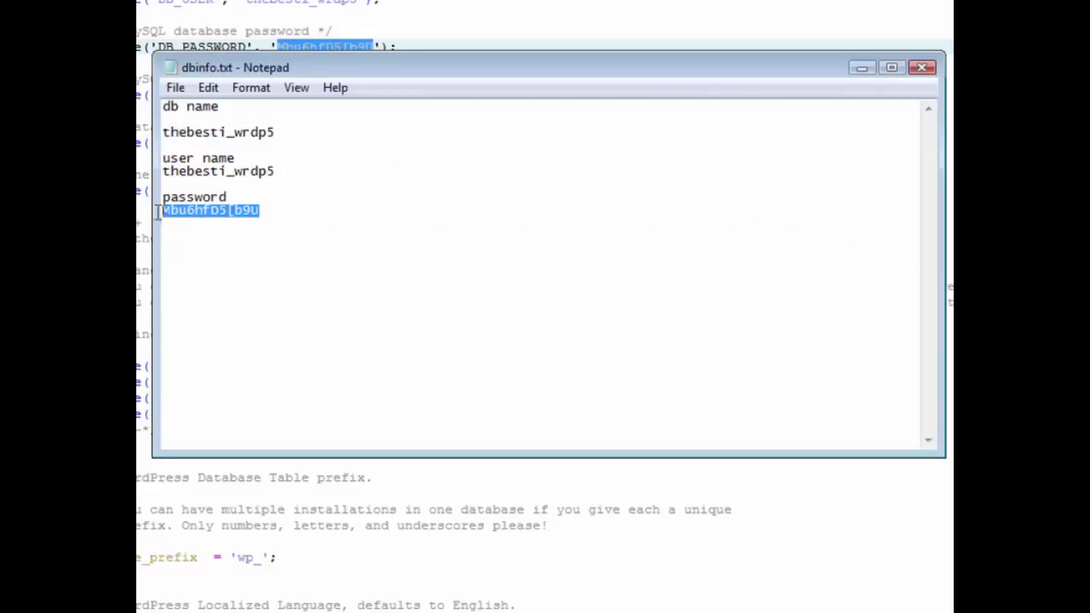
pyautogui.rightClick(218, 212)
pyautogui.click(265, 278)
pyautogui.click(858, 68)
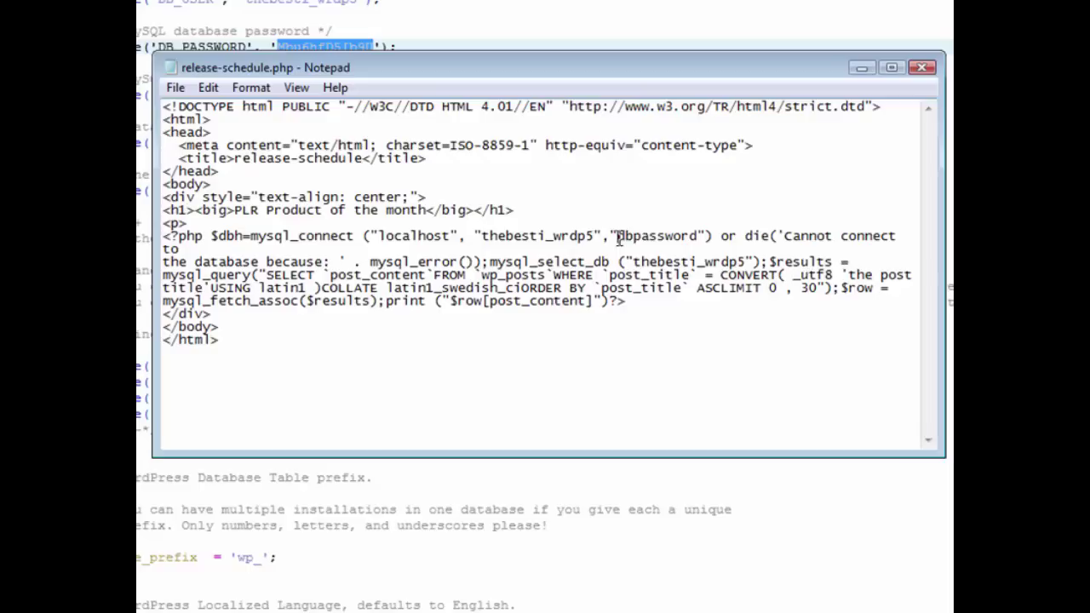
pyautogui.moveTo(616, 237); pyautogui.dragTo(695, 241)
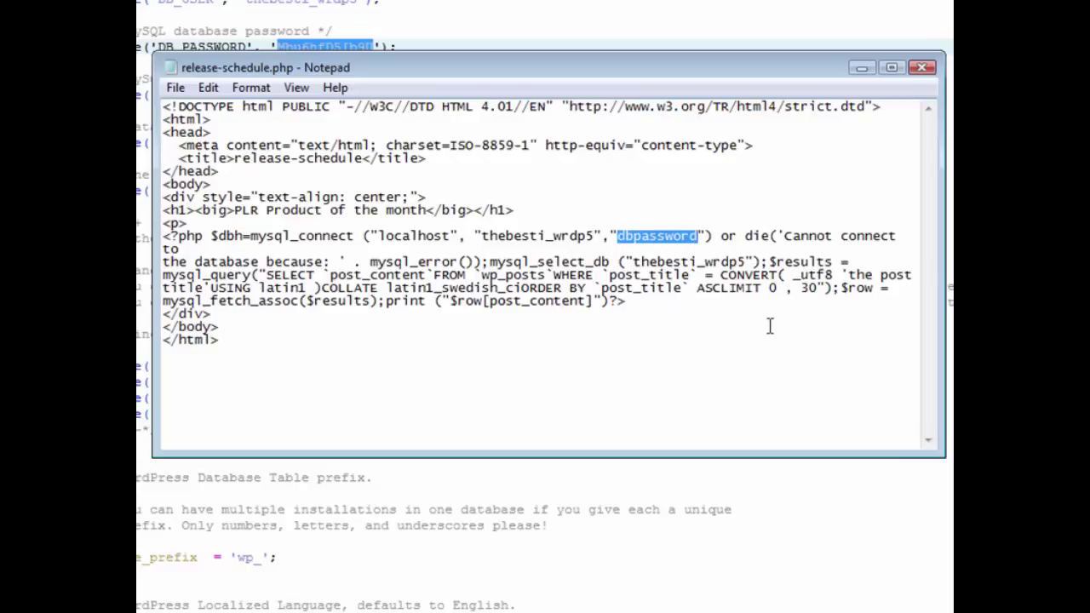
pyautogui.hotkey('ctrl', 'v')
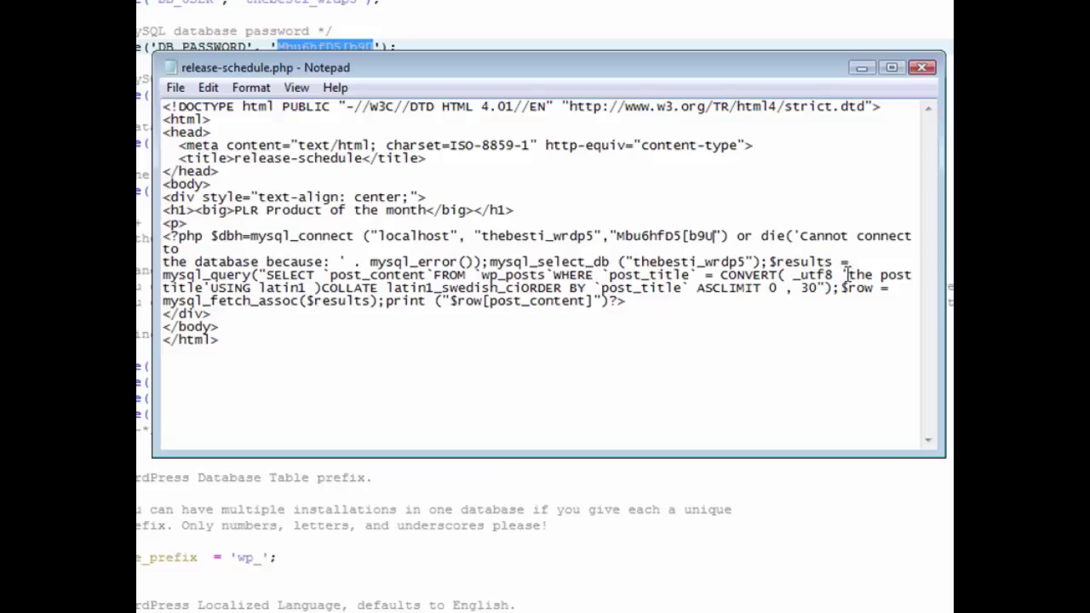
pyautogui.moveTo(848, 274); pyautogui.dragTo(204, 288)
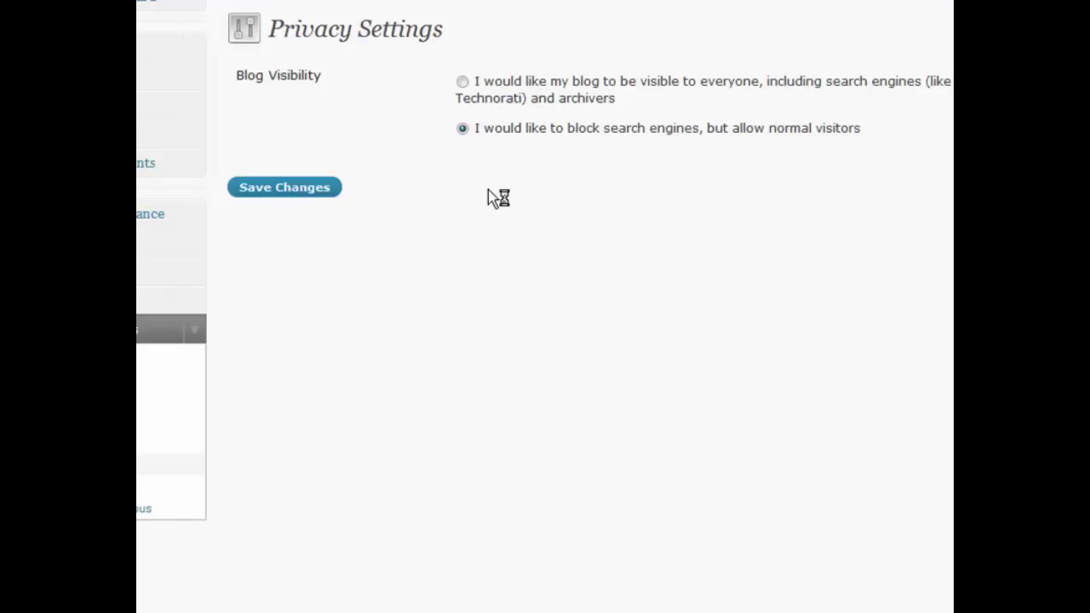
# Type 'Release Schedule' over the selected post title placeholder in release-schedule.php
pyautogui.moveTo(287, 175)
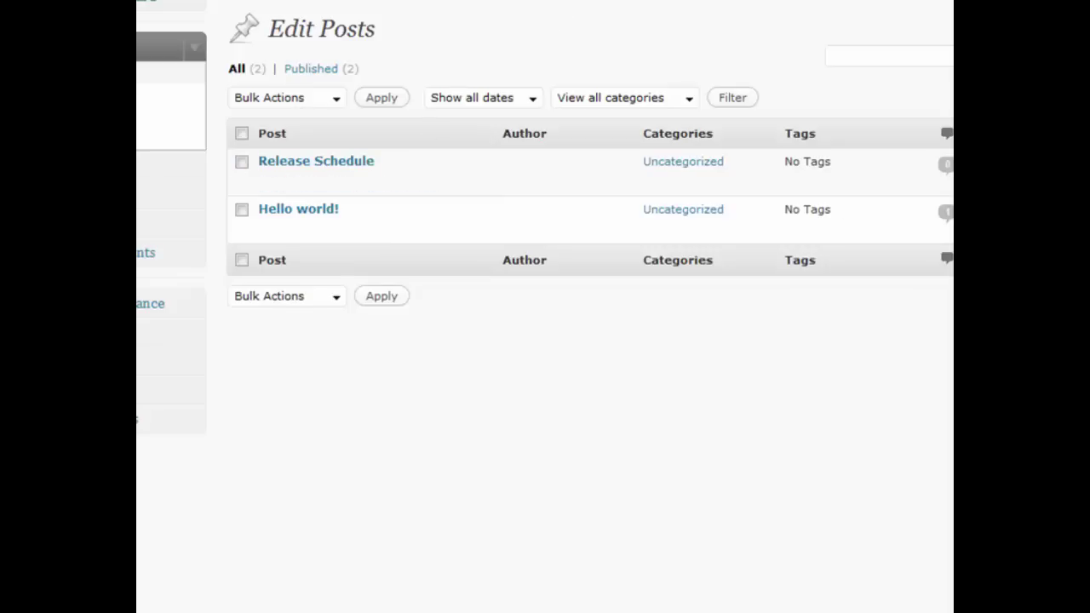
pyautogui.hotkey('alt', 'Tab')
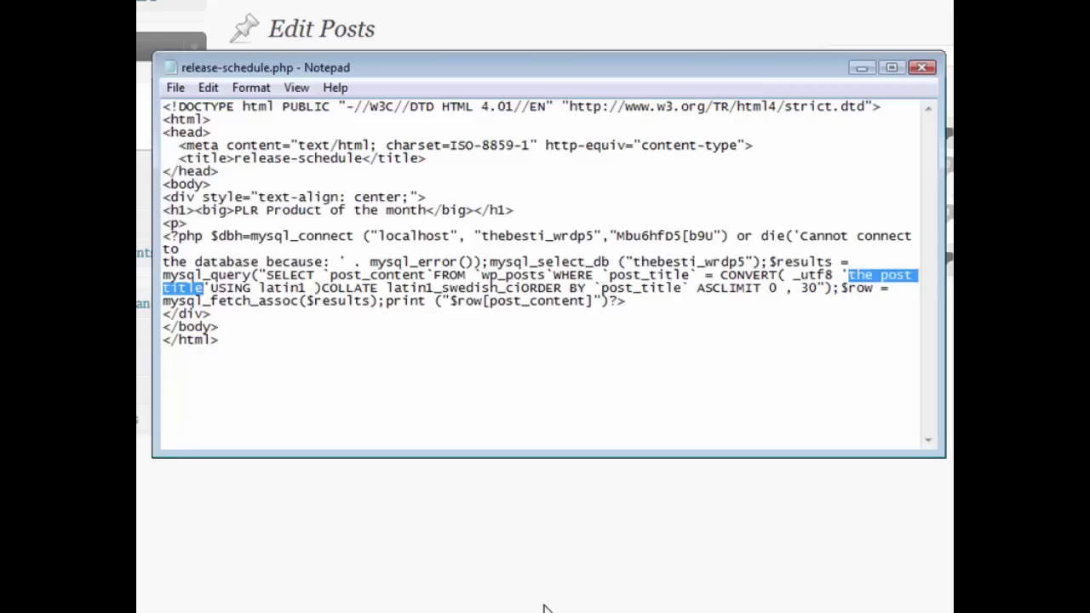
pyautogui.write('Re')
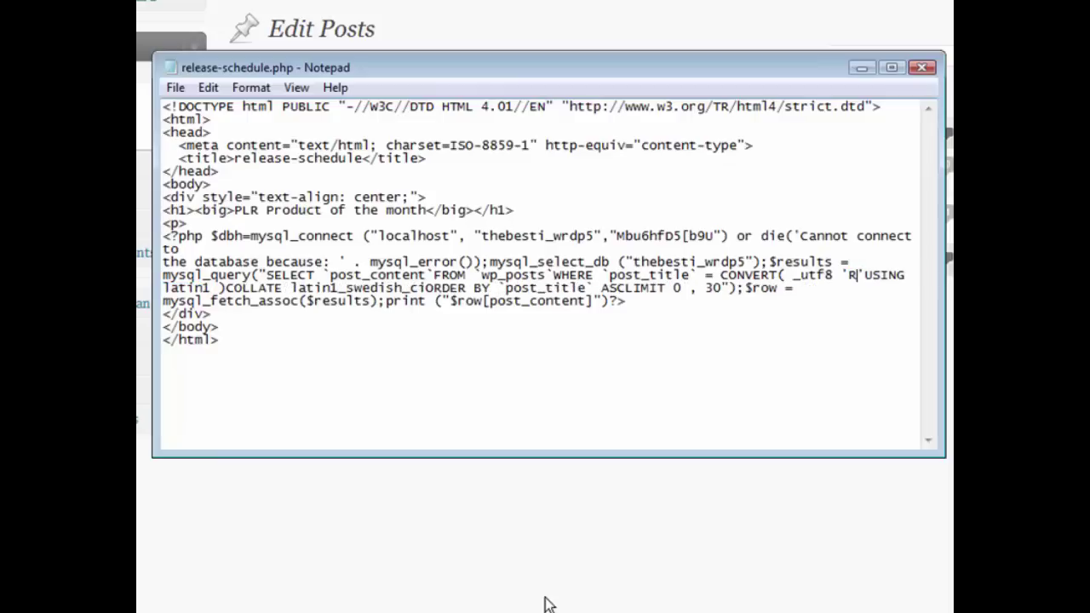
pyautogui.write('lea')
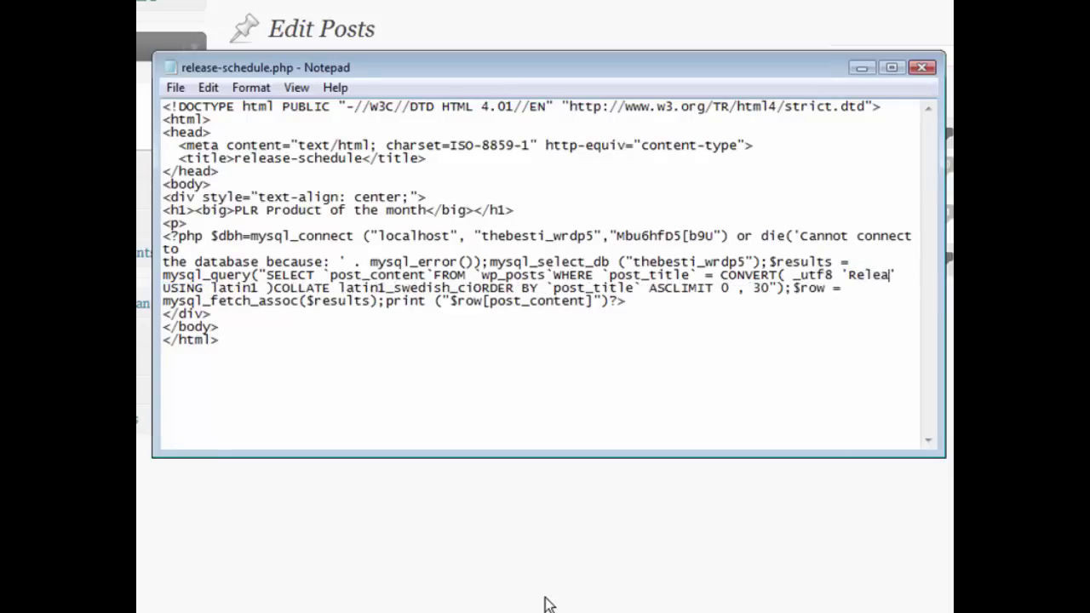
pyautogui.write('se Sc')
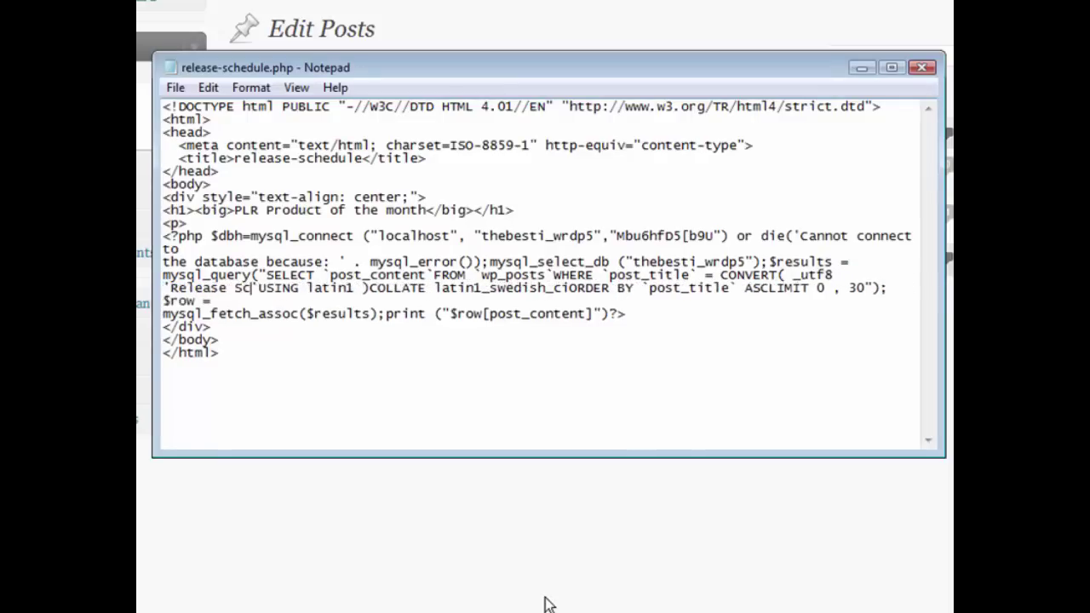
pyautogui.write('hedul')
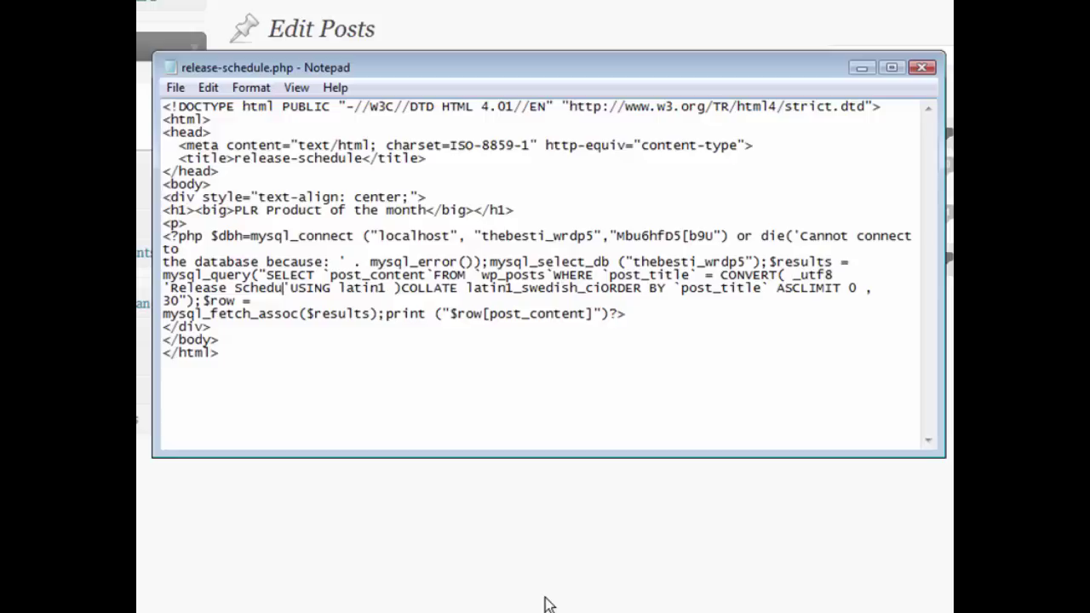
pyautogui.write('e')
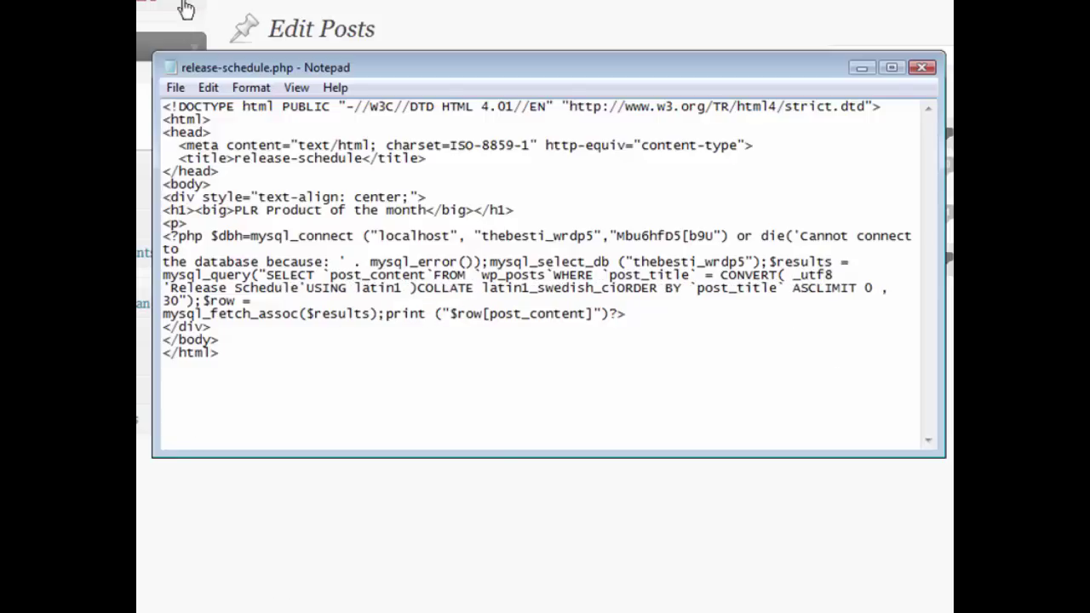
pyautogui.click(175, 88)
# Save release-schedule.php and open the server's public_html folder in FileZilla
pyautogui.click(206, 154)
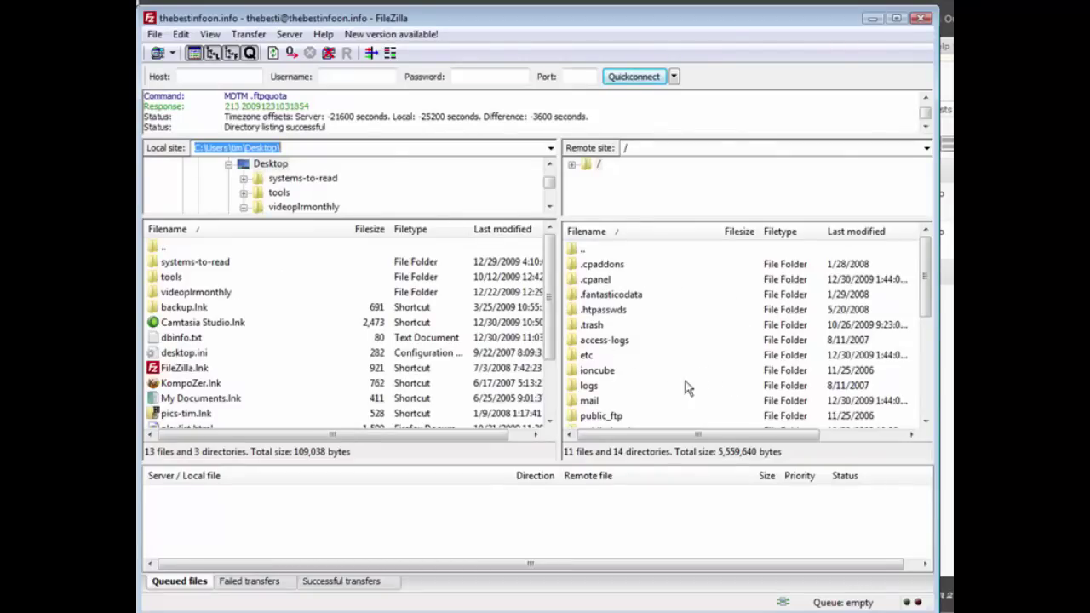
pyautogui.click(599, 253)
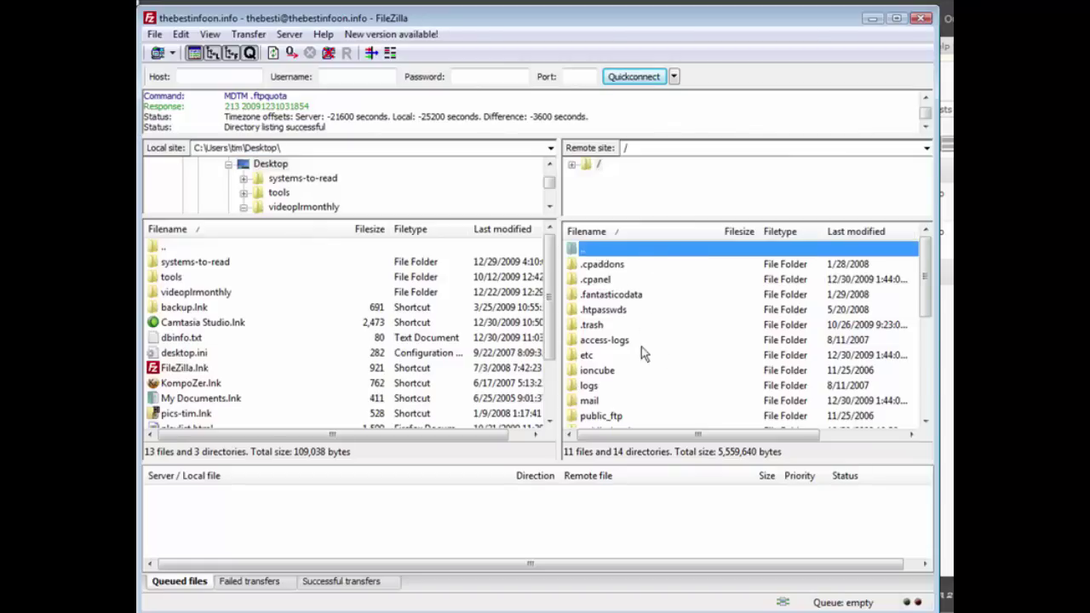
pyautogui.click(610, 416)
pyautogui.scroll(-1, 656, 389)
pyautogui.doubleClick(637, 388)
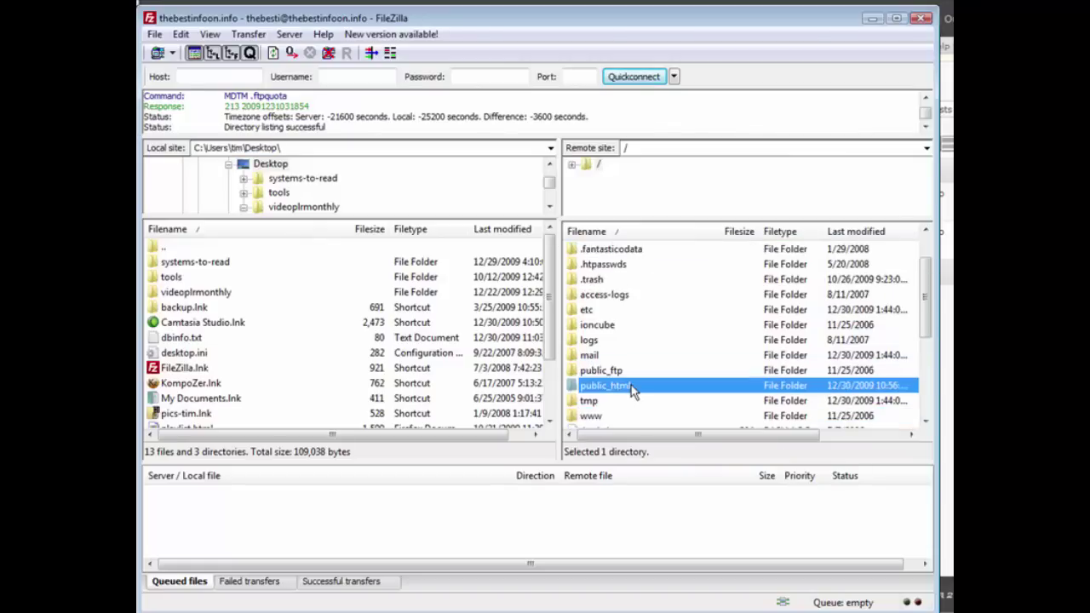
pyautogui.doubleClick(657, 385)
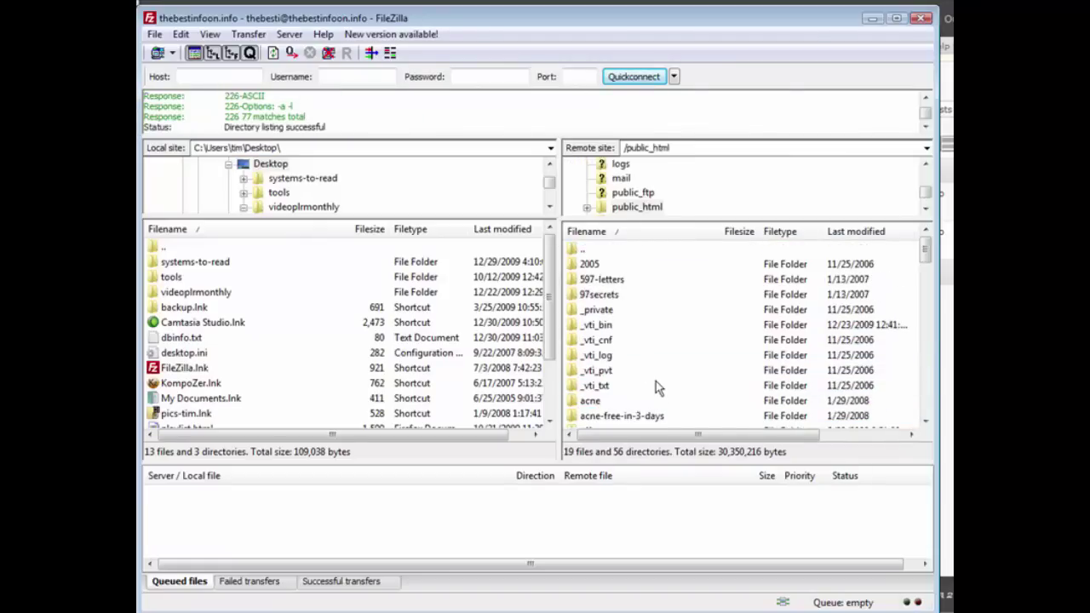
# Upload release-schedule.php from the local Desktop into public_html
pyautogui.click(242, 397)
pyautogui.scroll(-2, 242, 398)
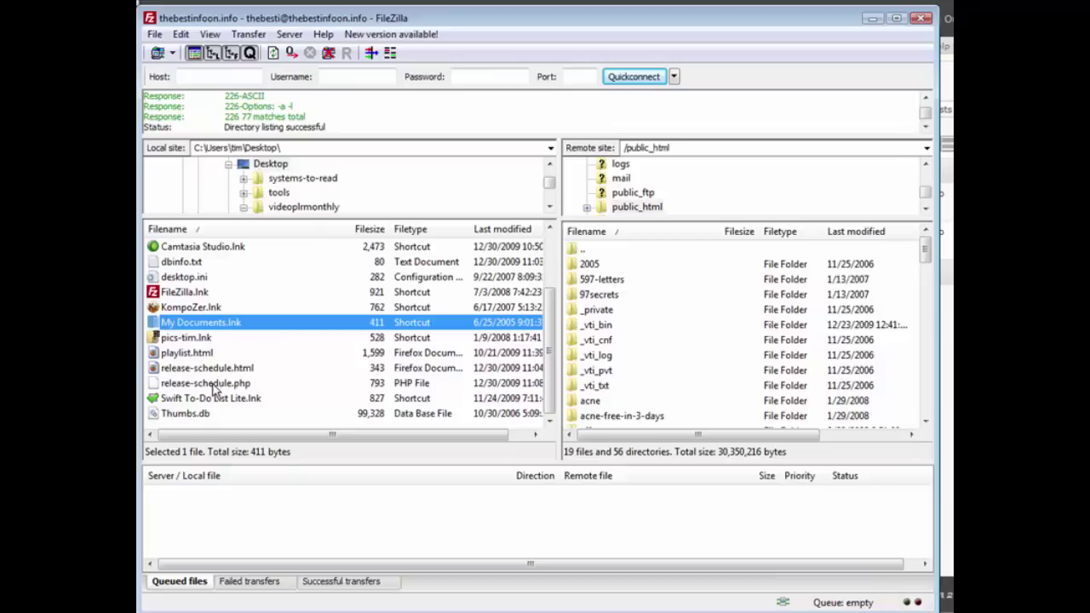
pyautogui.click(214, 385)
pyautogui.rightClick(214, 386)
pyautogui.click(247, 396)
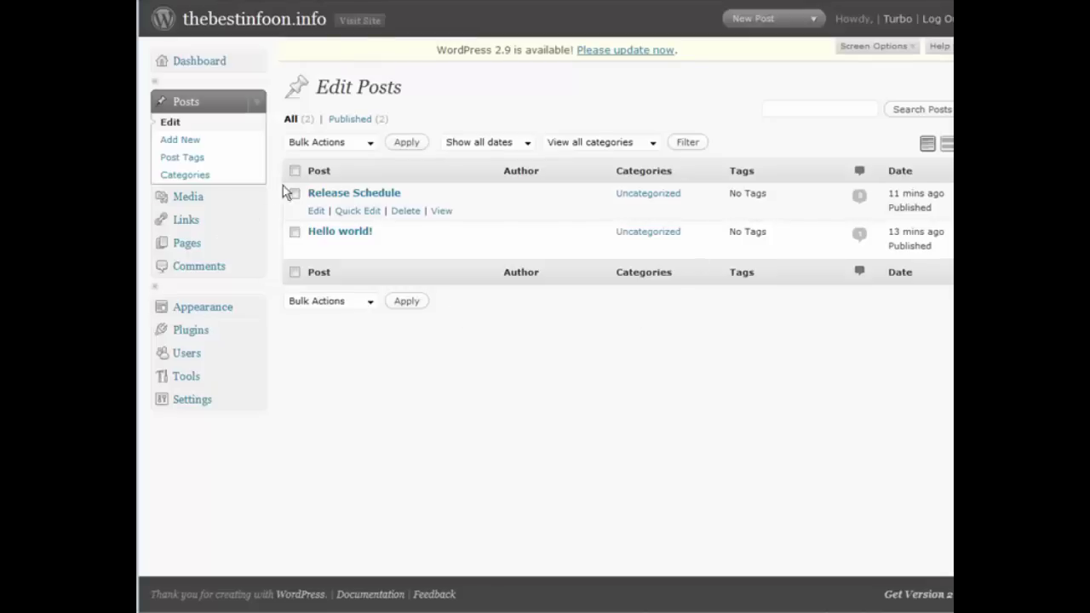
# In the Release Schedule post's HTML view, insert <br> after <p> on all three January lines
pyautogui.click(323, 211)
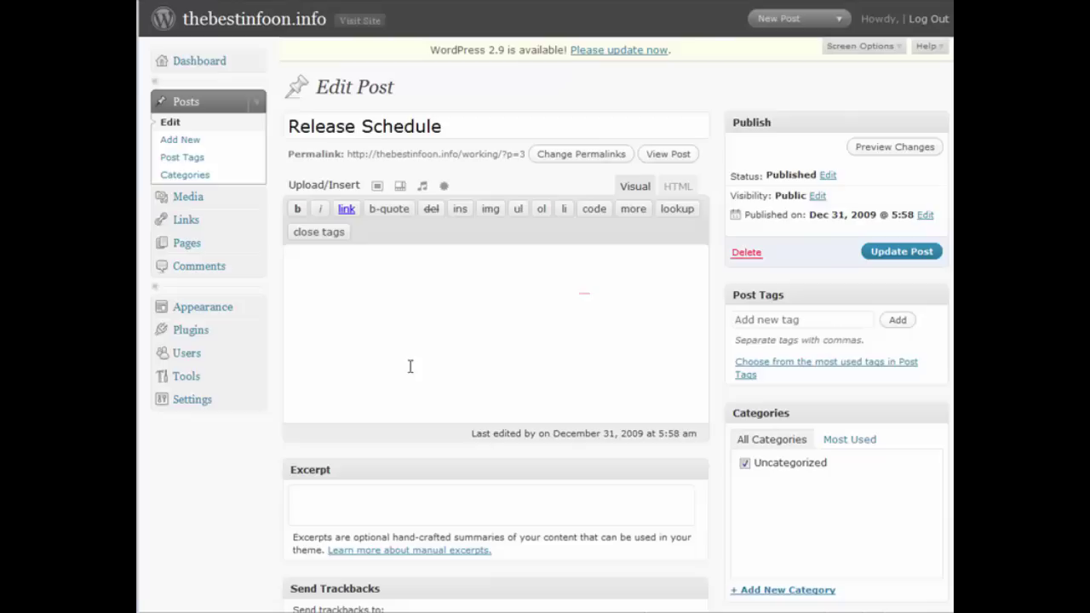
pyautogui.click(681, 189)
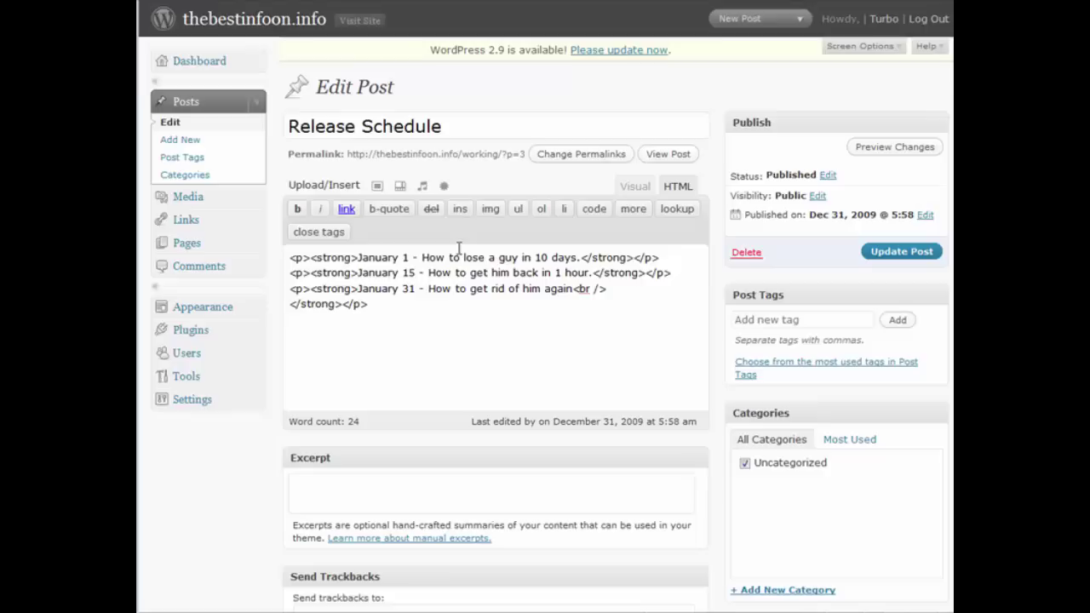
pyautogui.write('<br>')
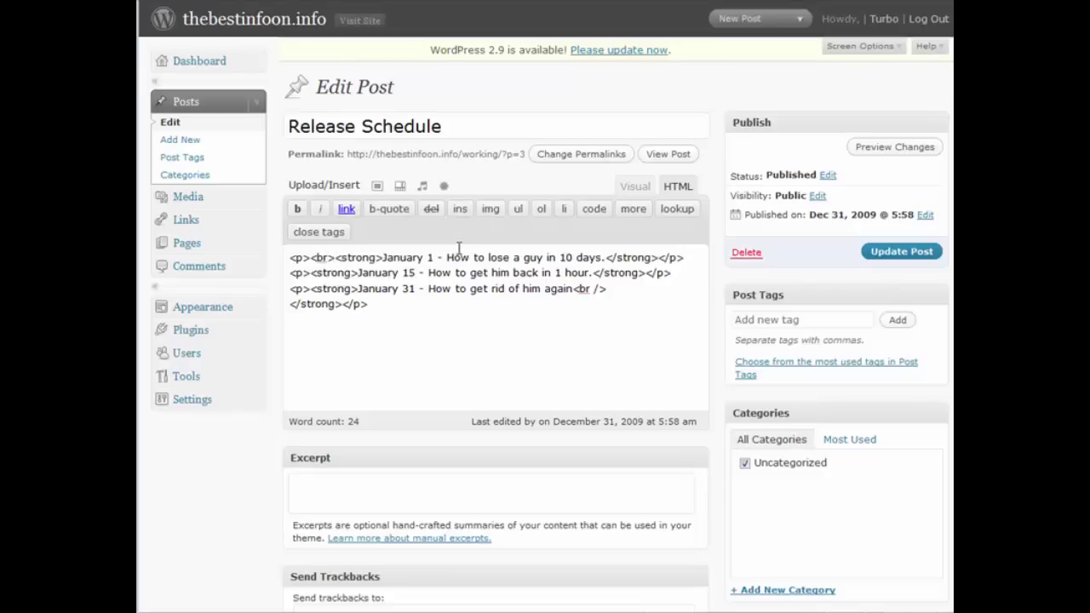
pyautogui.click(310, 273)
pyautogui.write('<')
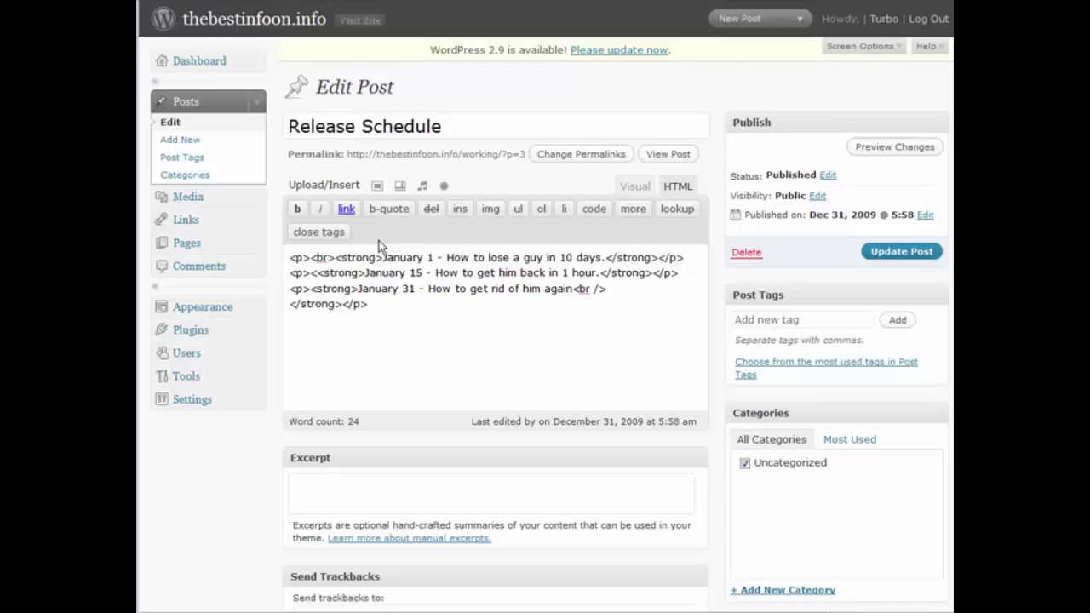
pyautogui.write('br>')
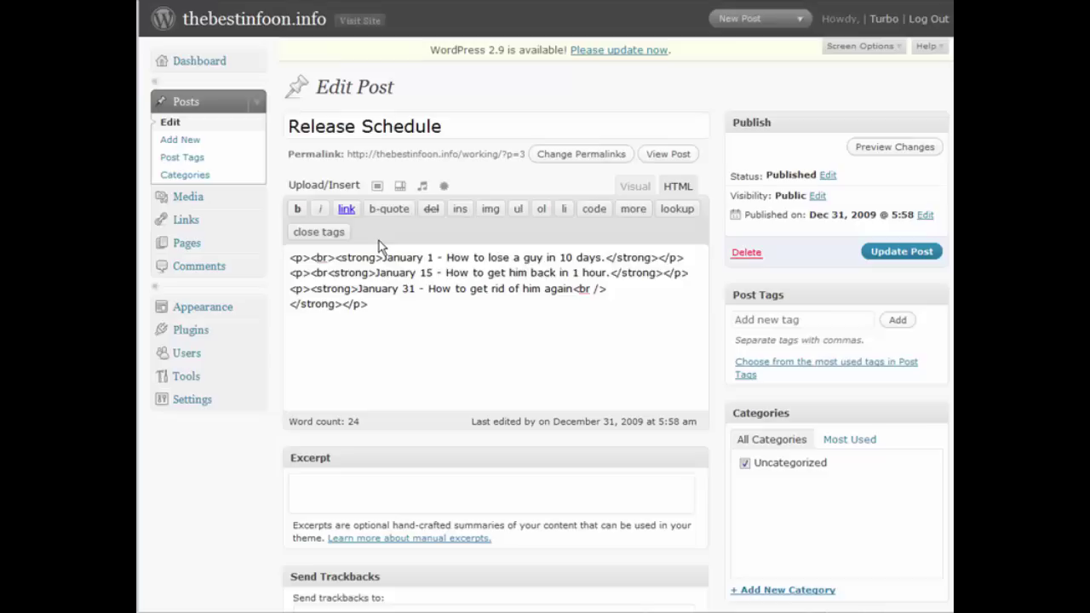
pyautogui.click(310, 289)
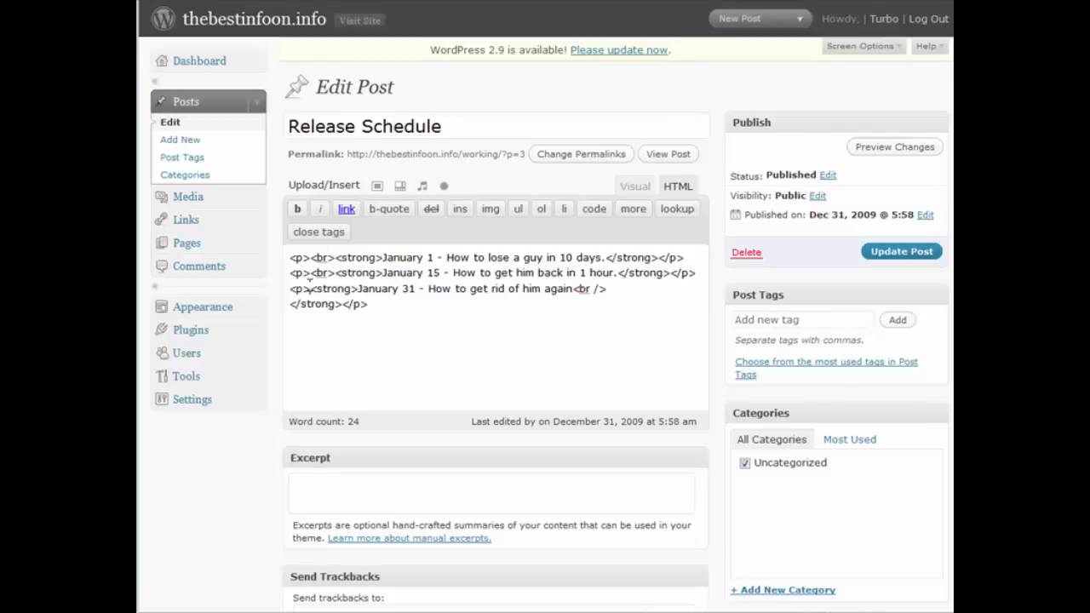
pyautogui.write('<')
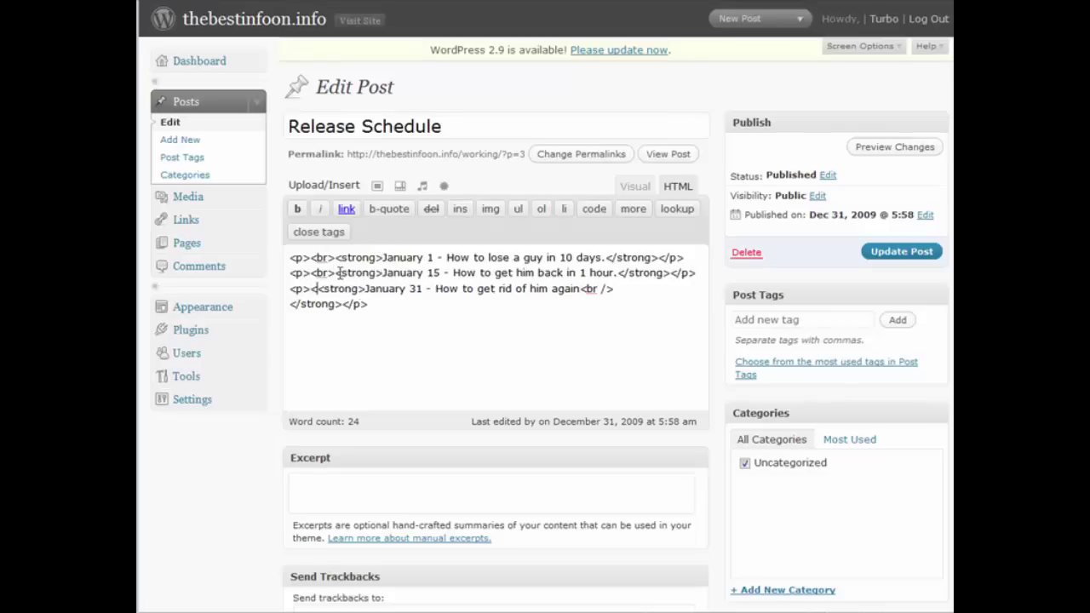
pyautogui.write('br')
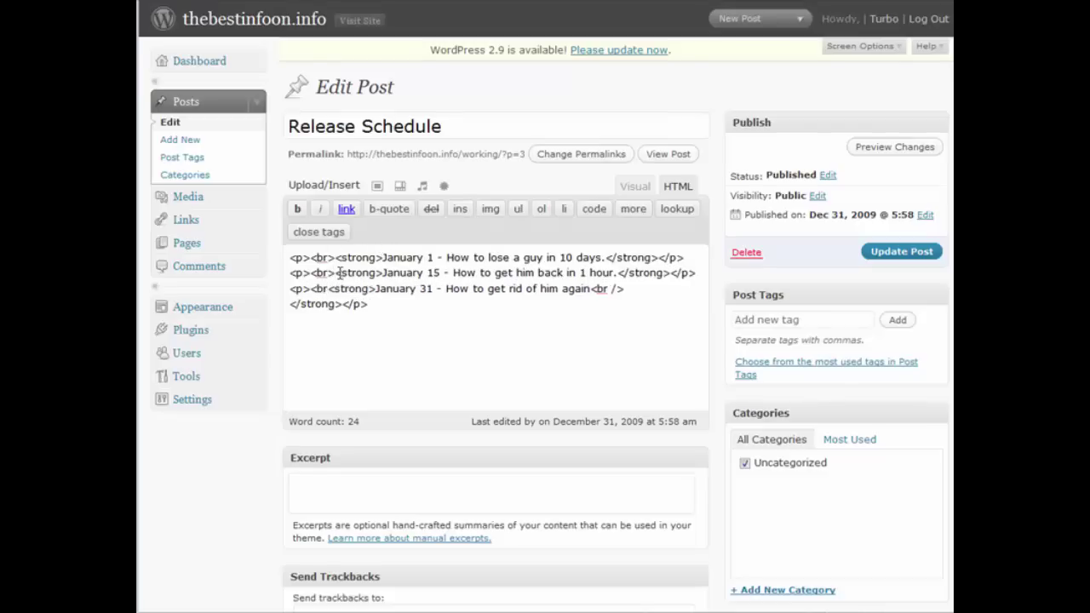
pyautogui.write('>')
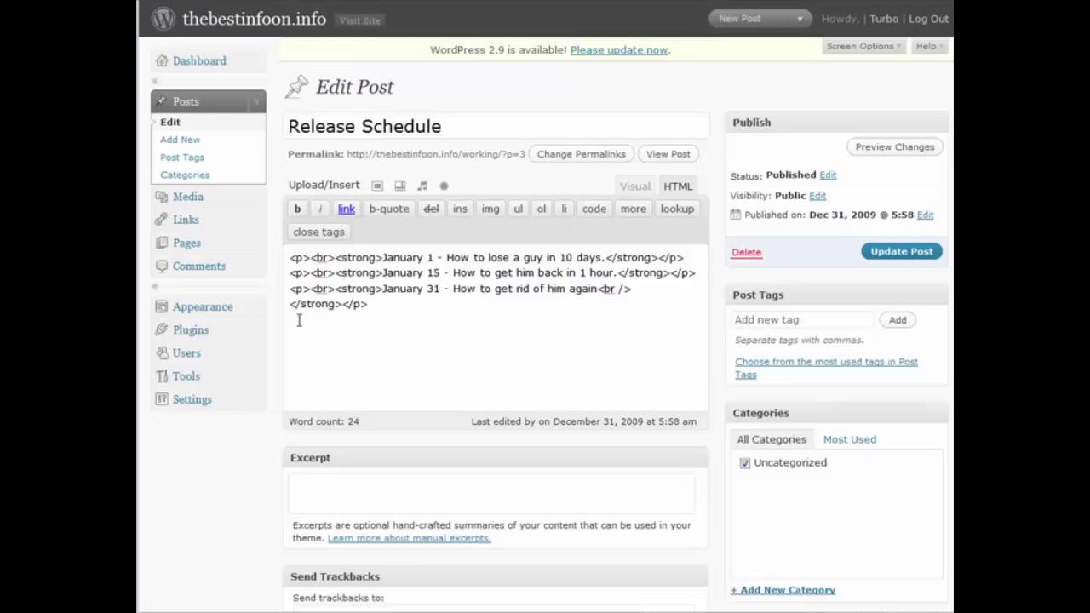
pyautogui.click(886, 251)
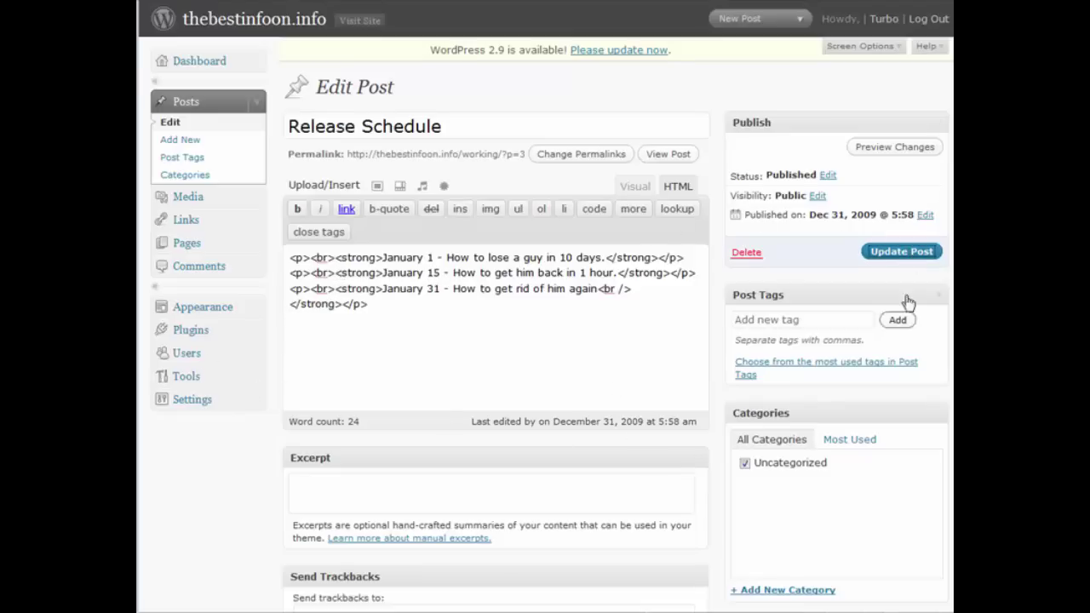